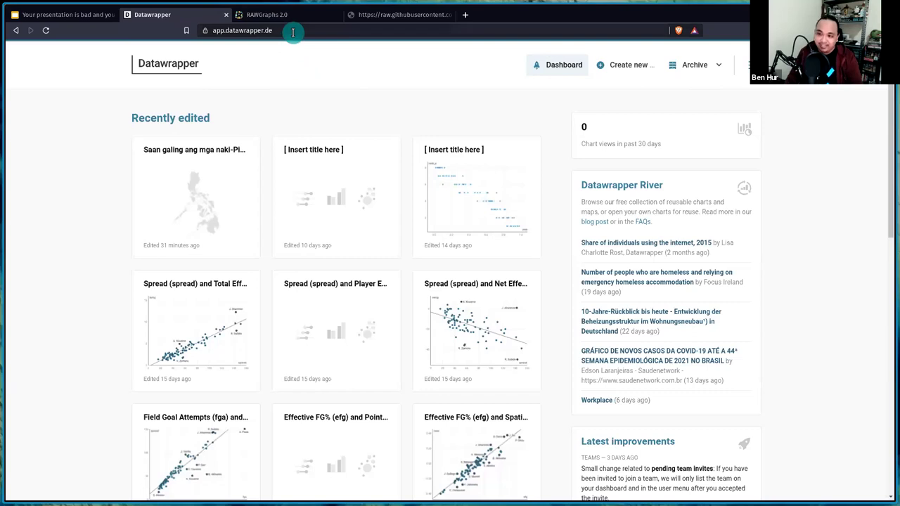
Open the datawrapper.de home page in a separate browser tab and look over its charts, maps and tables overview.
double_click(225, 30)
key(ctrl+c)
click(465, 15)
key(ctrl+v)
key(Return)
mouse_move(418, 77)
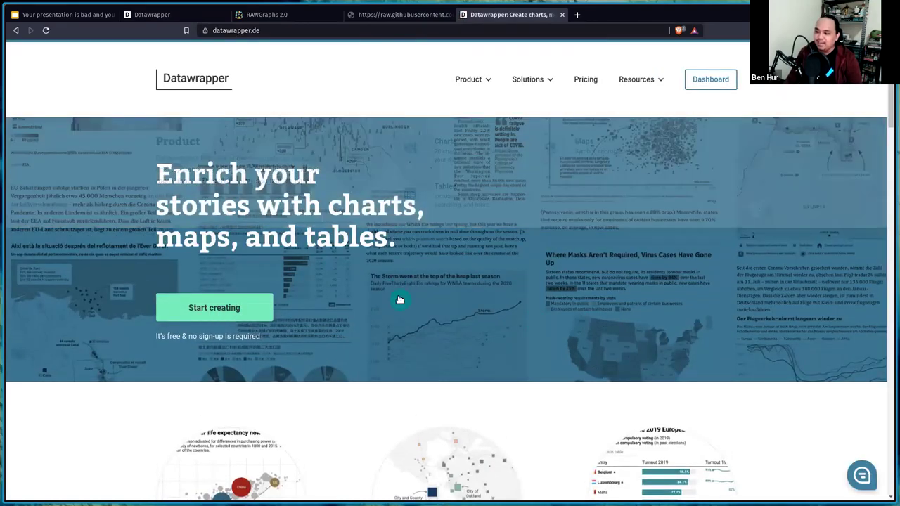
scroll(246, 263, down, 4)
scroll(262, 295, up, 3)
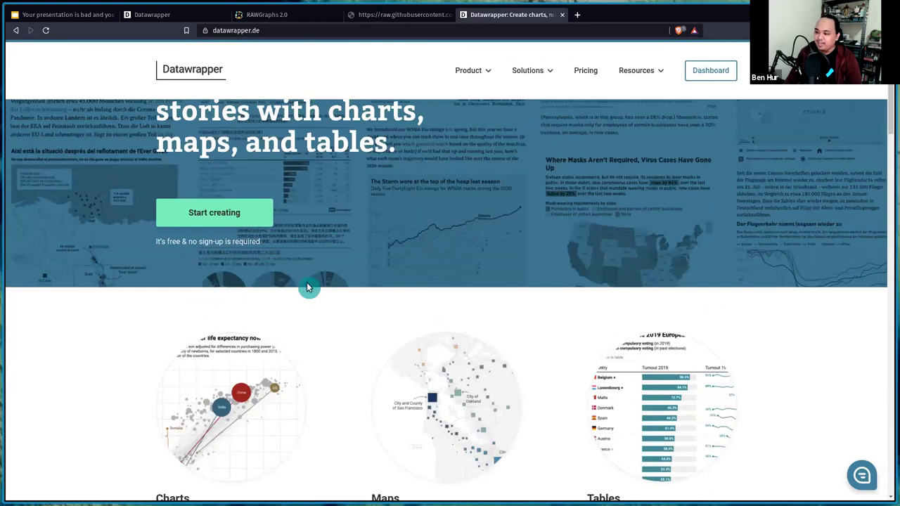
scroll(511, 291, down, 1)
scroll(511, 291, down, 3)
scroll(487, 247, up, 3)
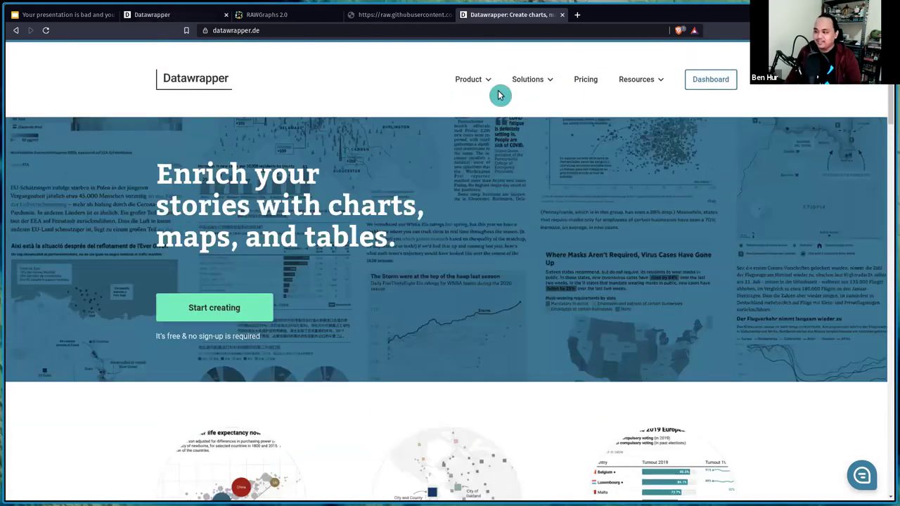
key(ctrl+2)
click(267, 15)
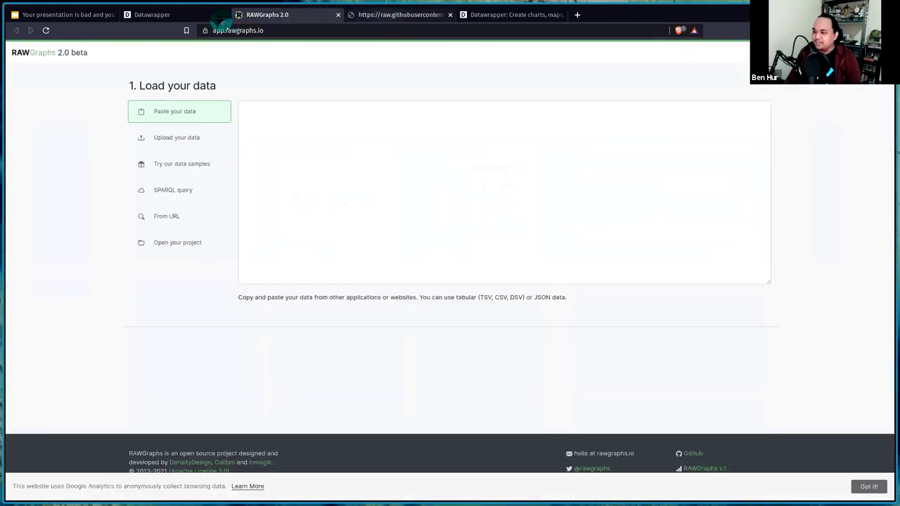
key(ctrl+Tab)
key(ctrl+2)
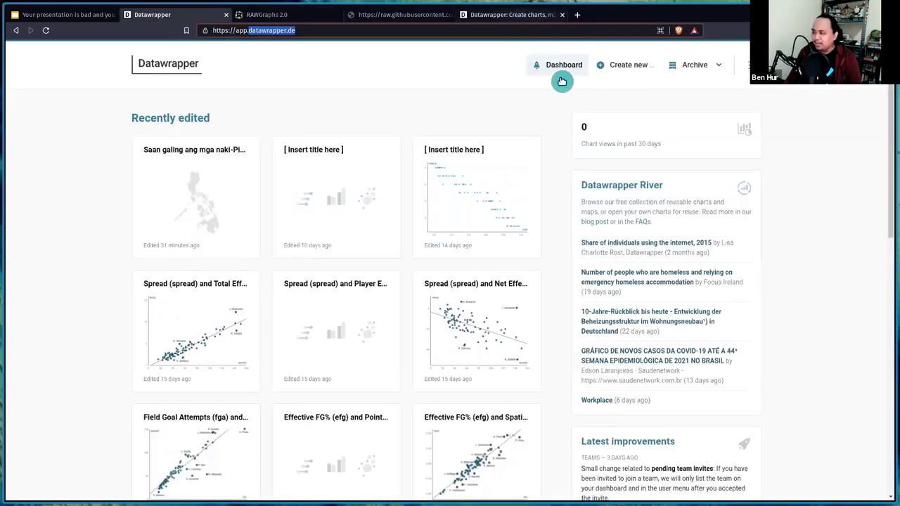
Start a new Datawrapper project from the home page and make it a choropleth map.
key(ctrl+5)
key(ctrl+t)
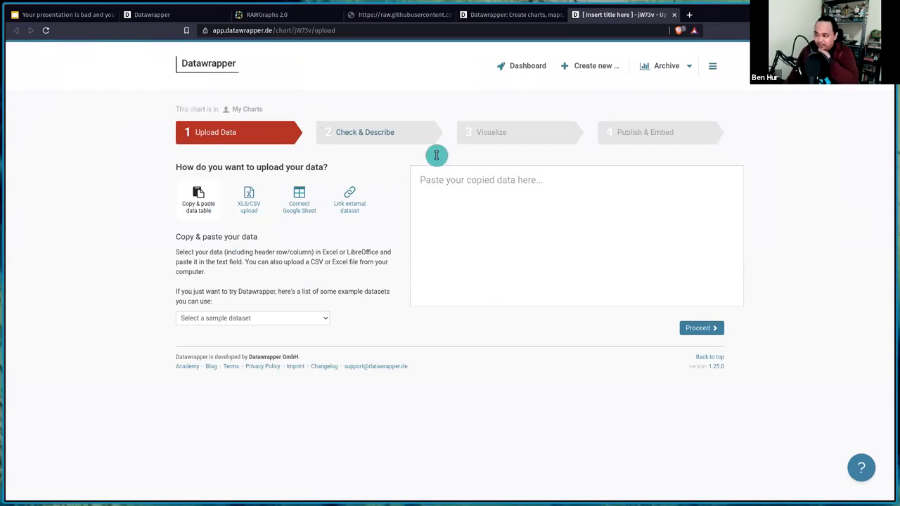
mouse_move(602, 66)
click(589, 109)
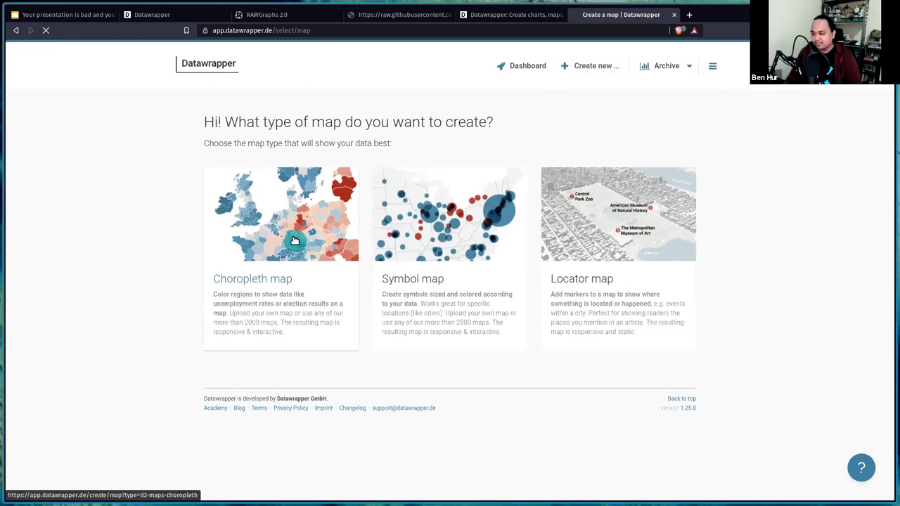
click(331, 238)
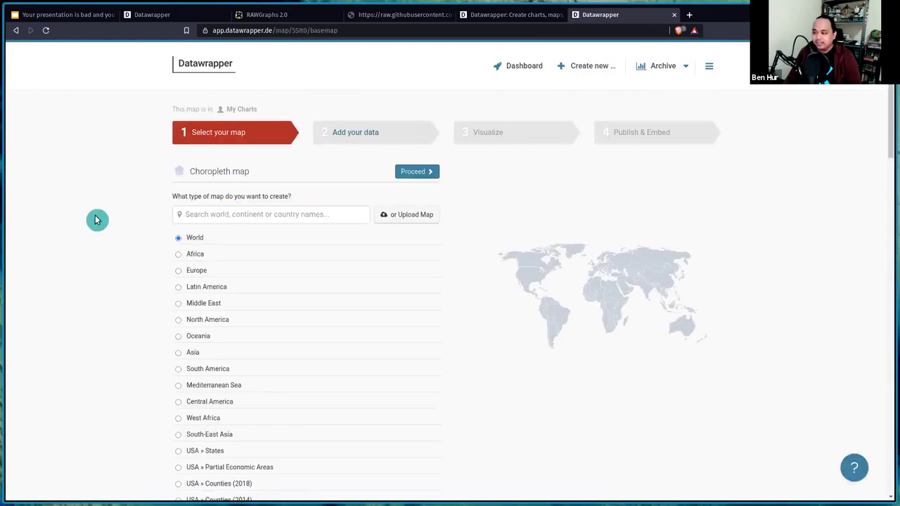
Search the base maps for Philippines, choose Philippines » Provinces (2018), and proceed to adding data.
scroll(121, 193, down, 1)
scroll(121, 193, up, 1)
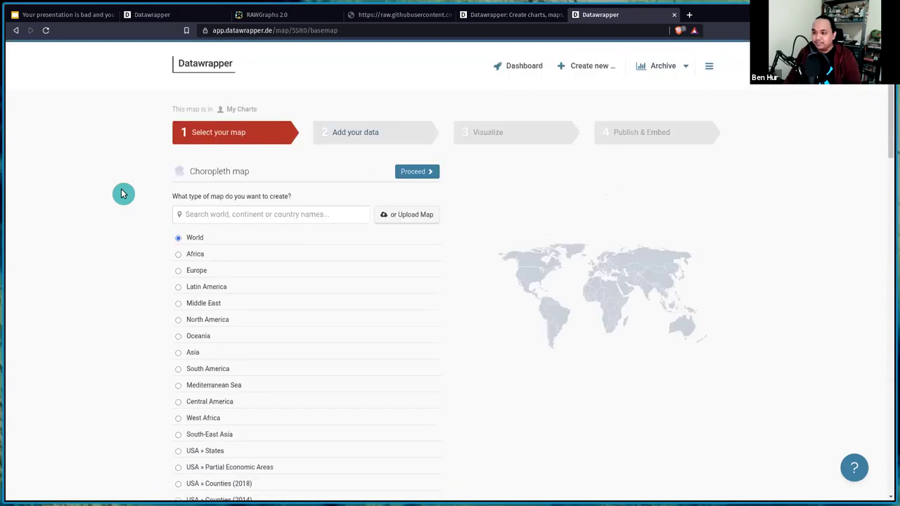
click(270, 213)
text(Philippines)
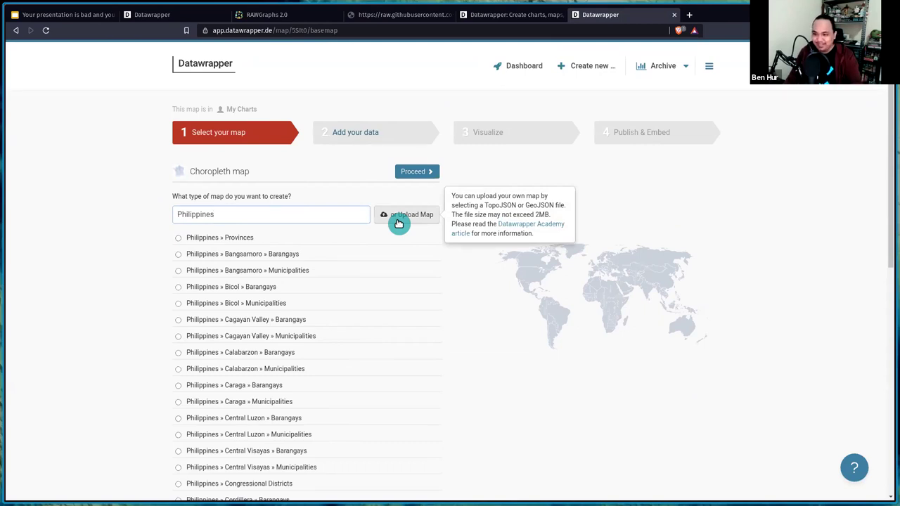
scroll(288, 297, down, 10)
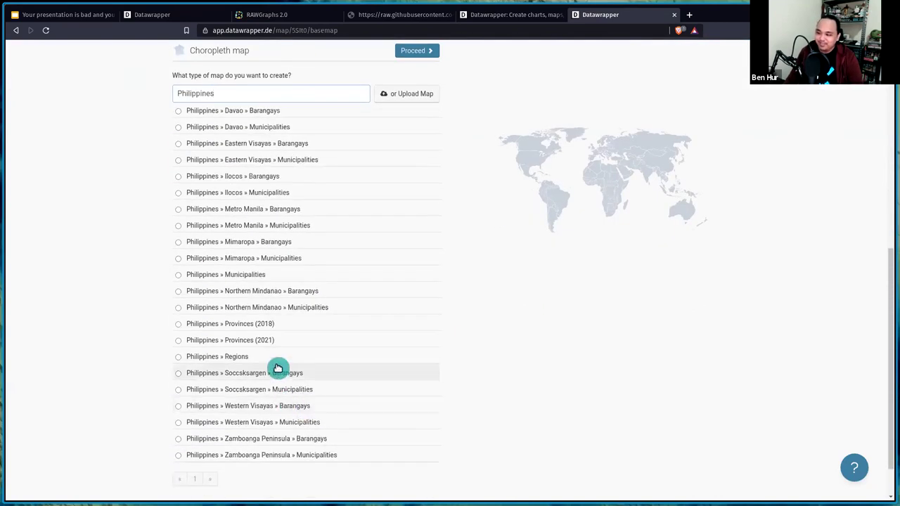
click(274, 323)
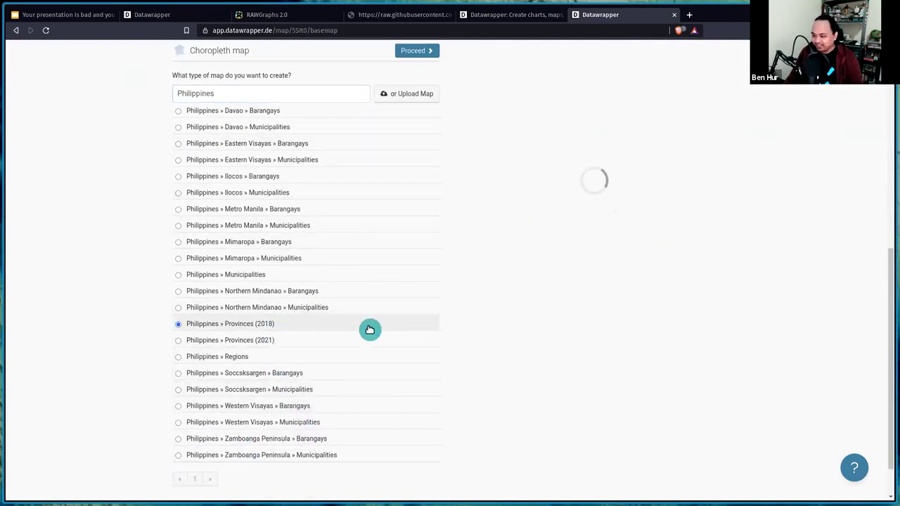
scroll(436, 328, up, 10)
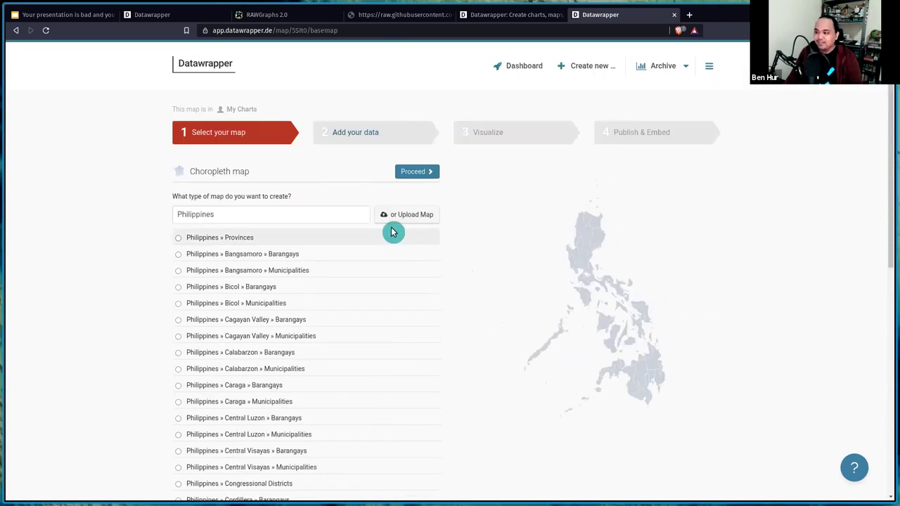
scroll(237, 206, down, 5)
scroll(155, 365, down, 3)
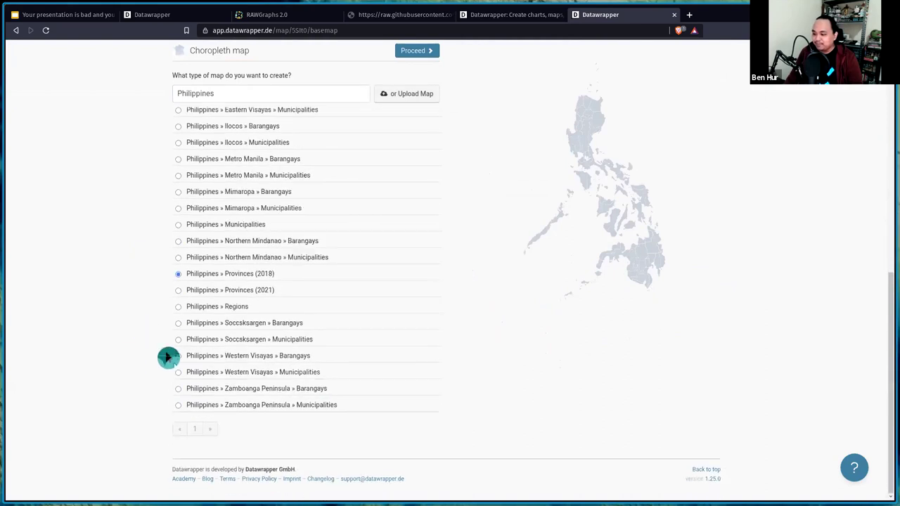
scroll(403, 185, up, 10)
click(417, 174)
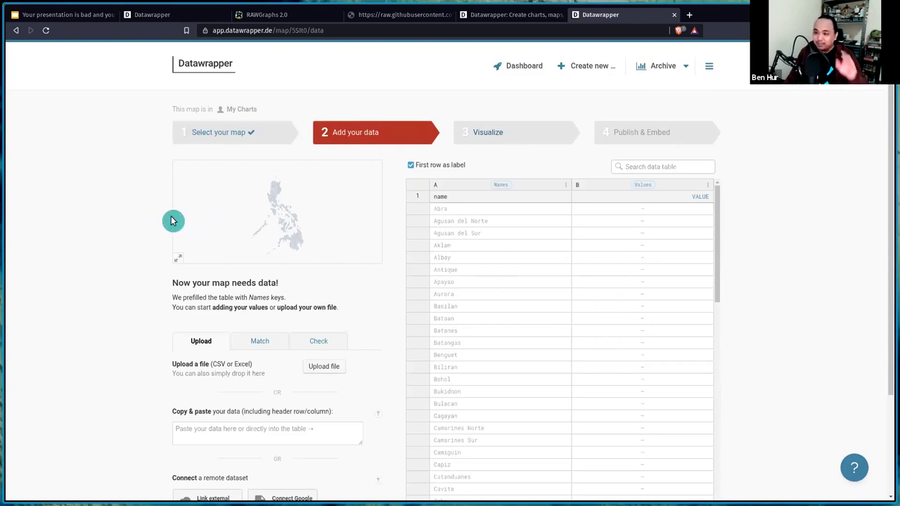
Paste the copied province and registrants data, including its header row, and transfer it into the map's data table.
scroll(141, 236, down, 3)
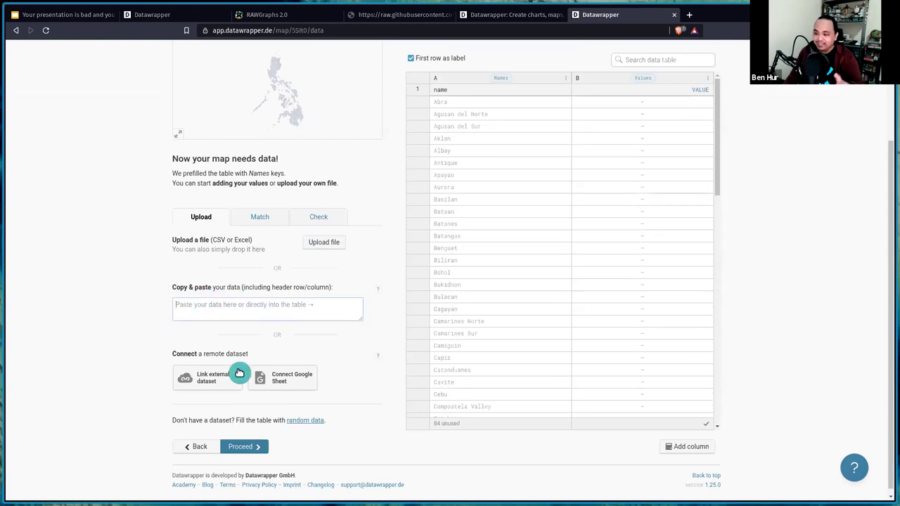
scroll(205, 401, down, 1)
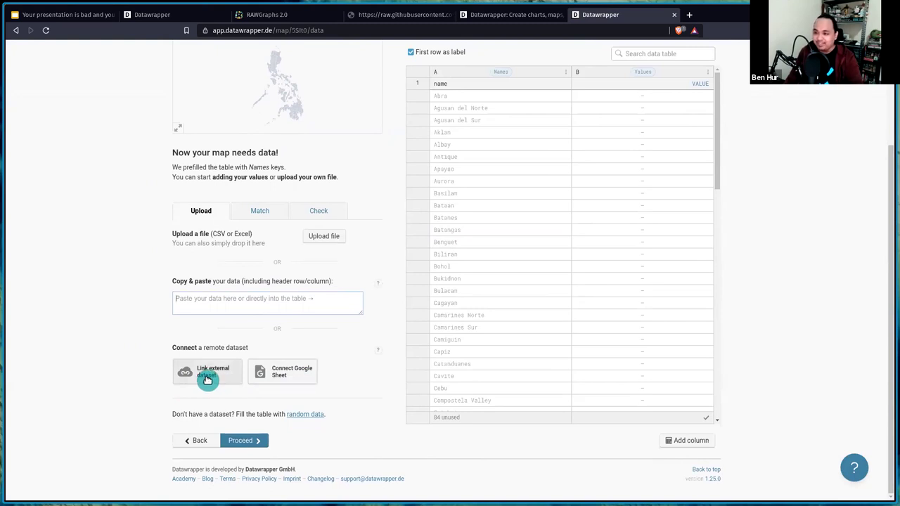
scroll(492, 307, up, 3)
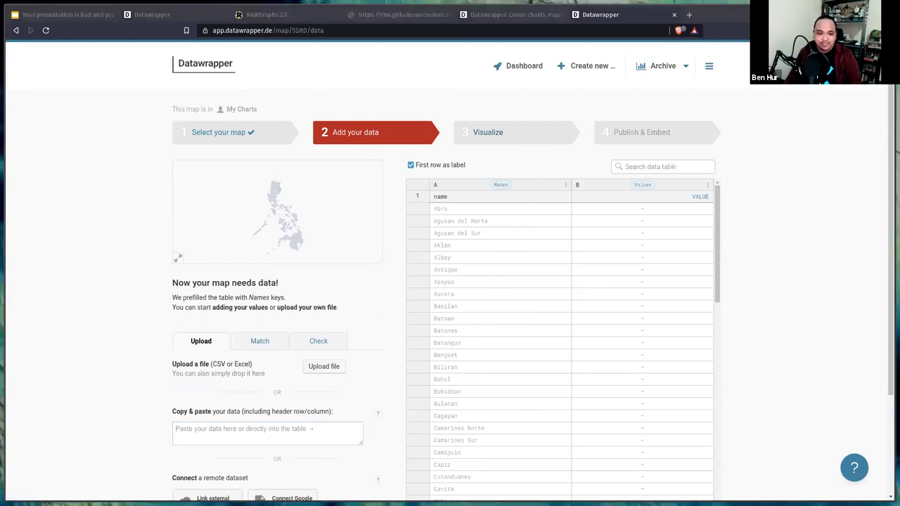
click(236, 423)
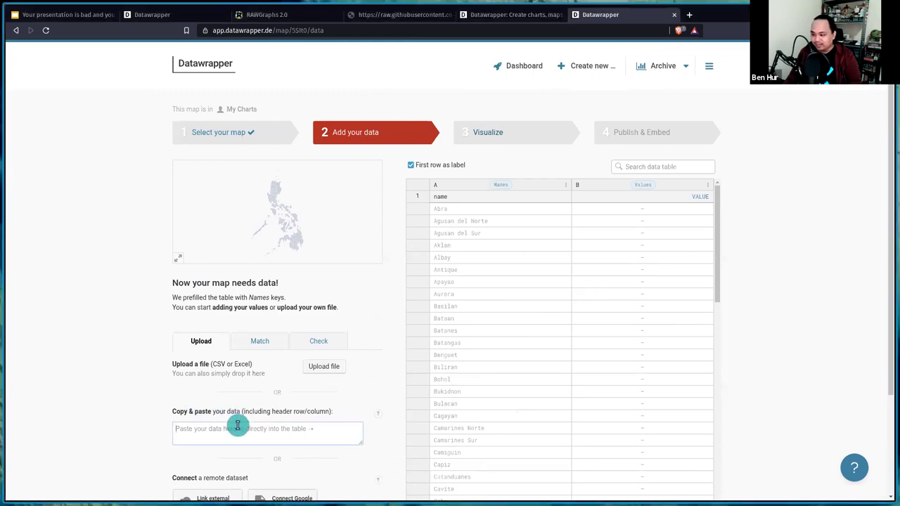
key(ctrl+v)
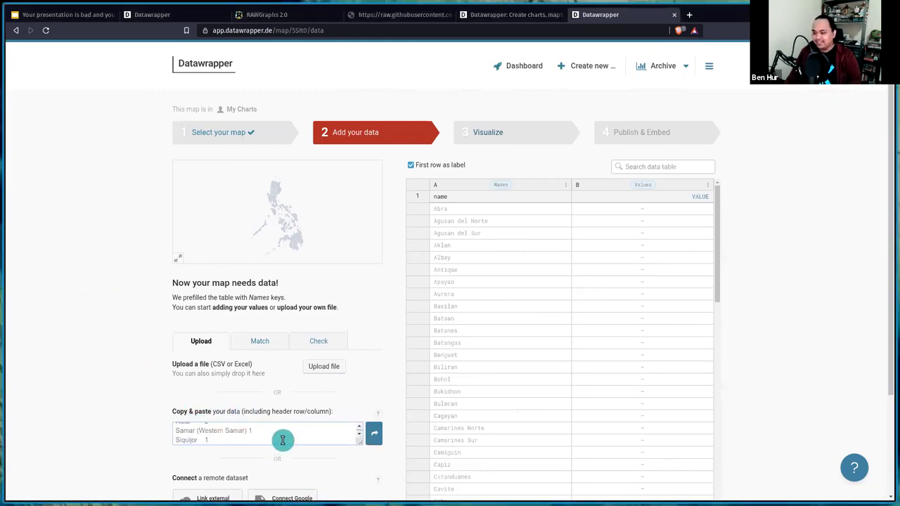
click(370, 436)
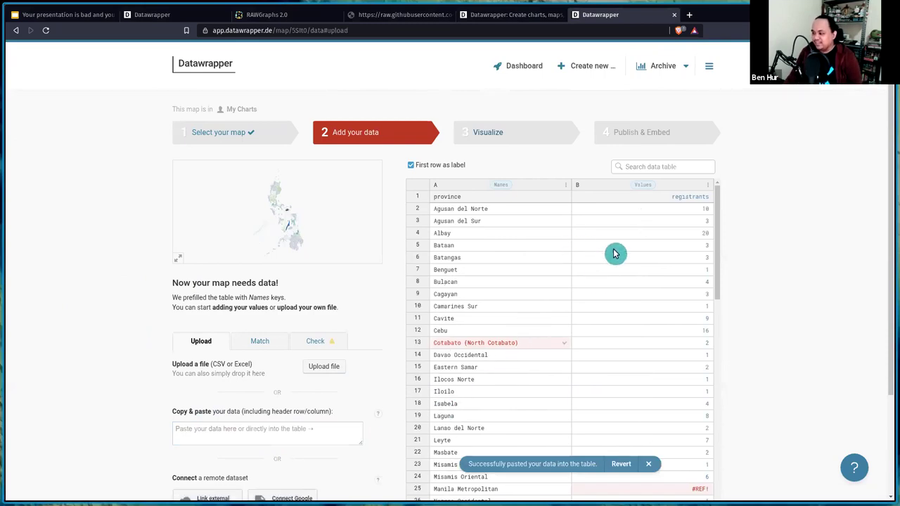
Examine the imported province and registrants table for flagged names and values.
scroll(662, 245, down, 6)
scroll(633, 344, up, 6)
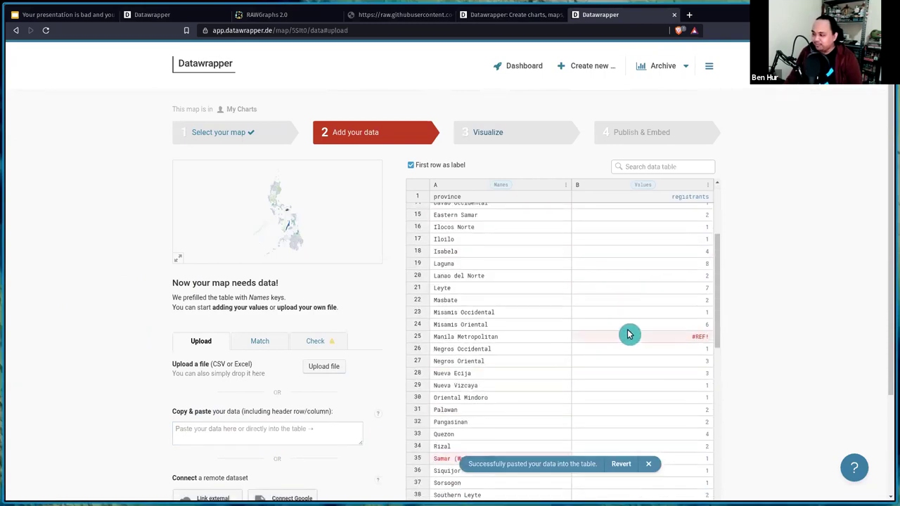
scroll(629, 303, down, 2)
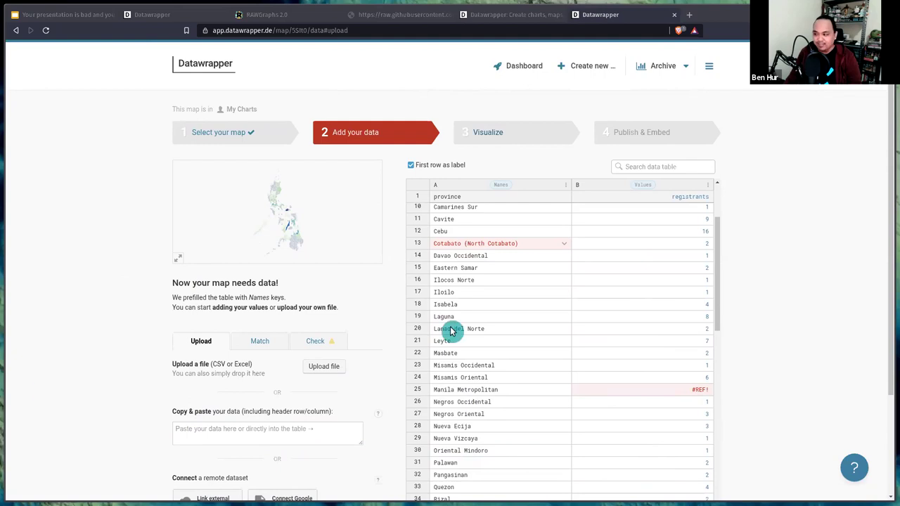
click(296, 428)
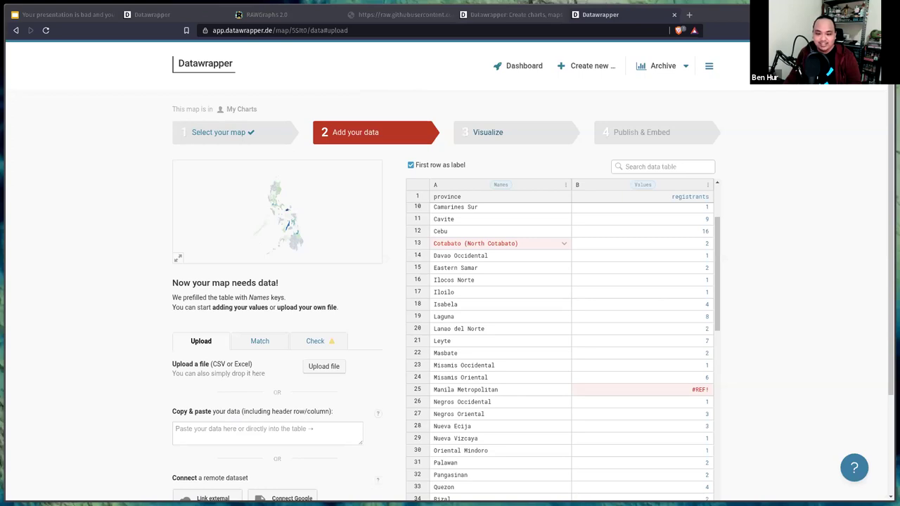
scroll(272, 347, down, 2)
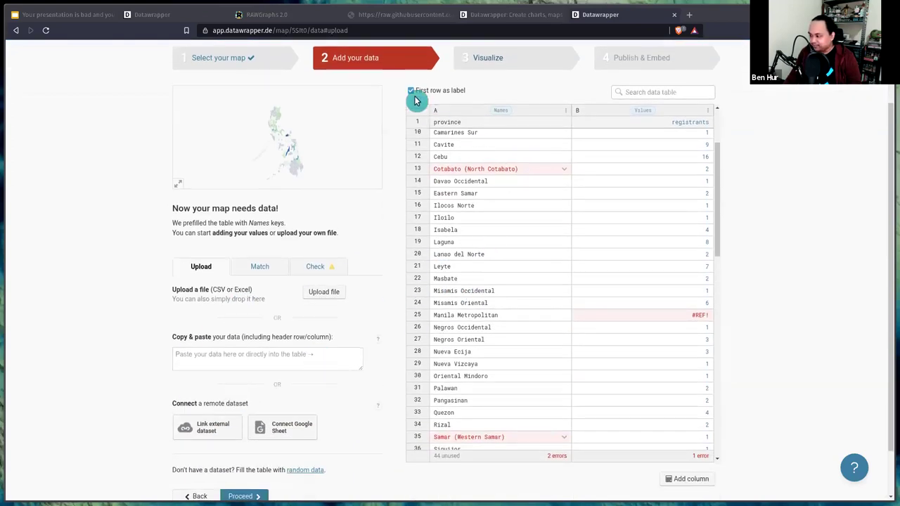
click(230, 63)
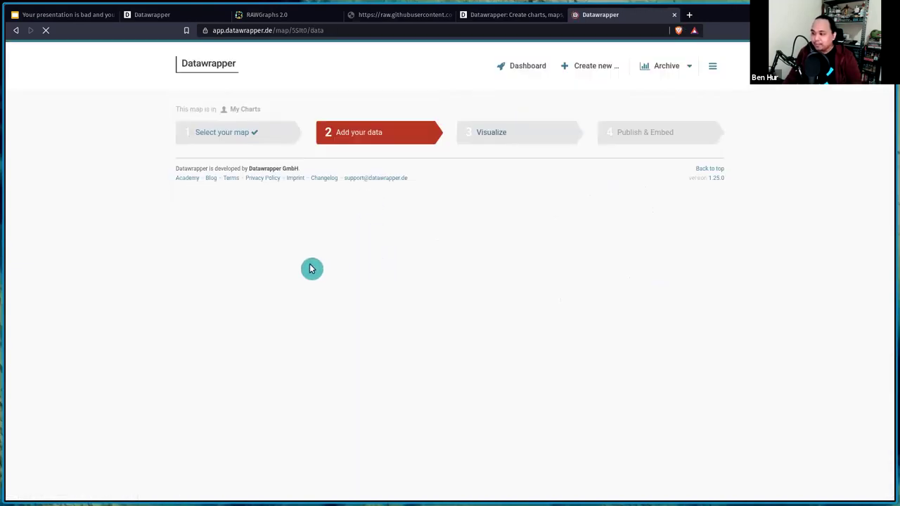
Set the registrants value for Manila Metropolitan to 51.
scroll(433, 315, down, 4)
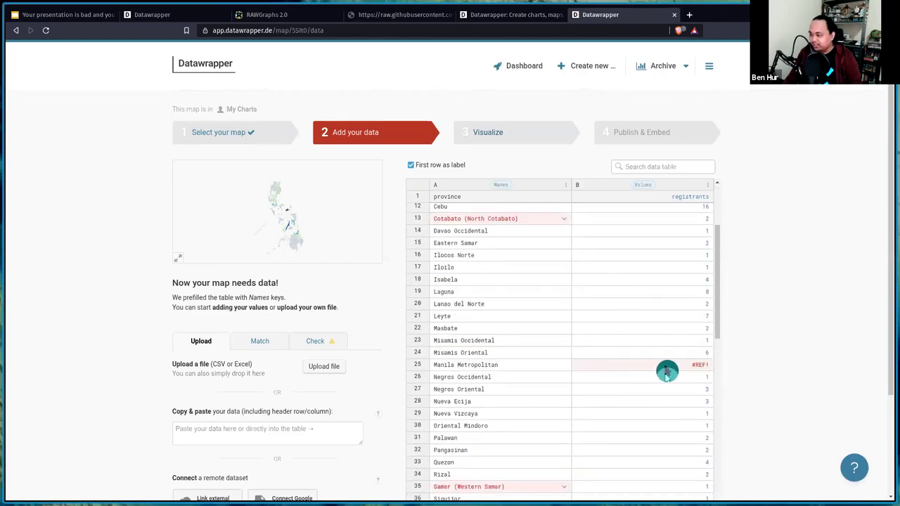
double_click(671, 362)
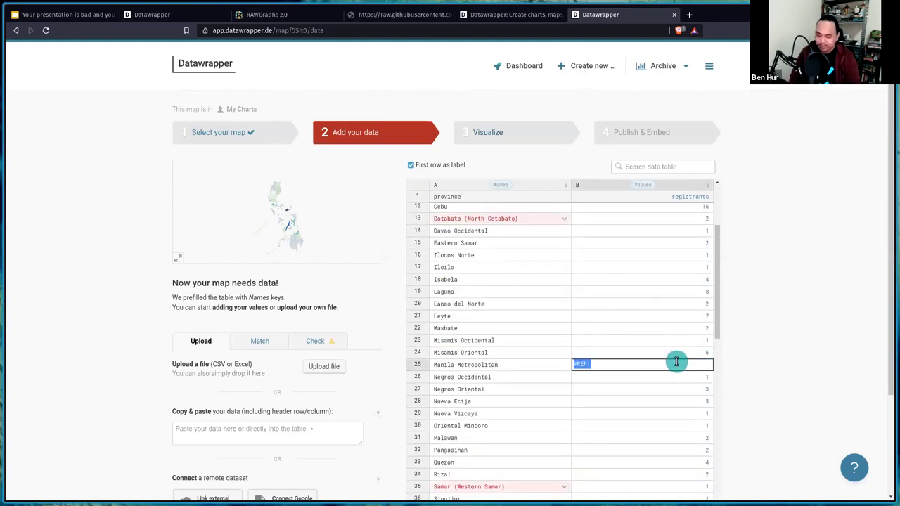
text(51)
key(Return)
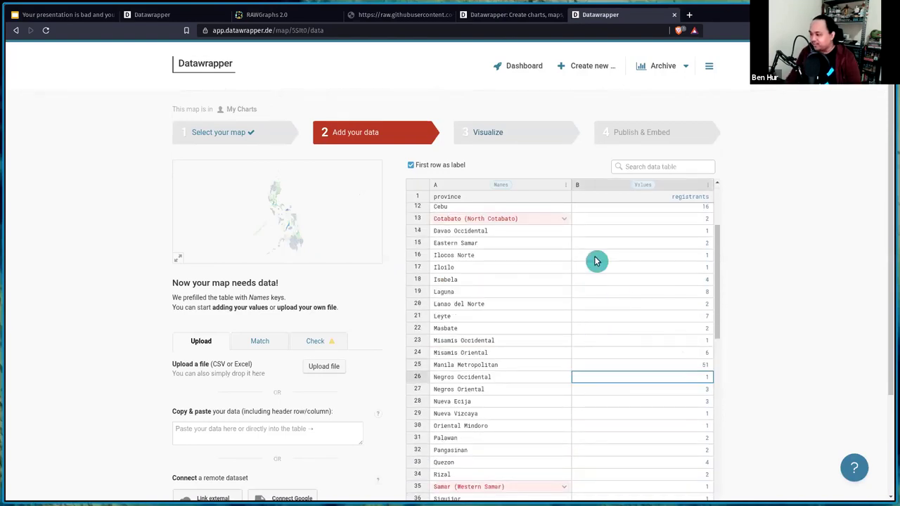
Match the flagged "Cotabato (North Cotabato)" row to the map's province name Cotabato.
click(559, 222)
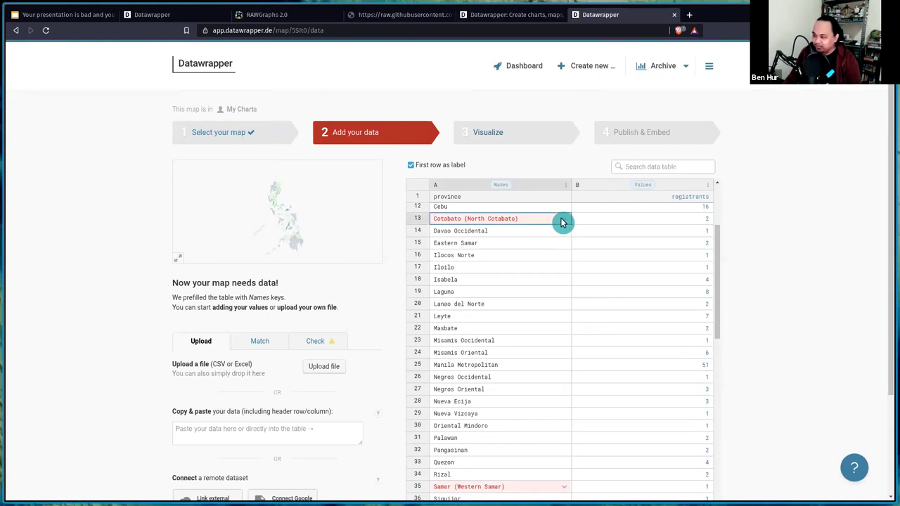
double_click(567, 222)
scroll(485, 282, down, 3)
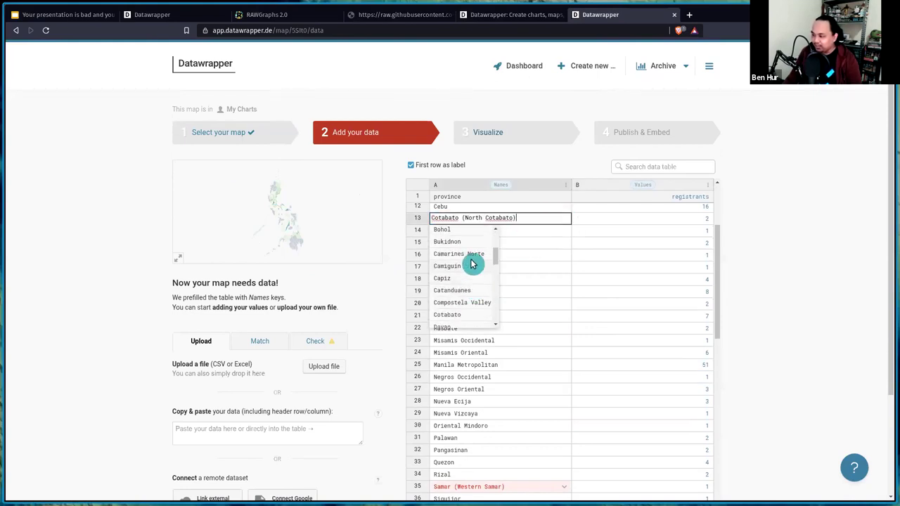
scroll(471, 298, down, 1)
click(470, 291)
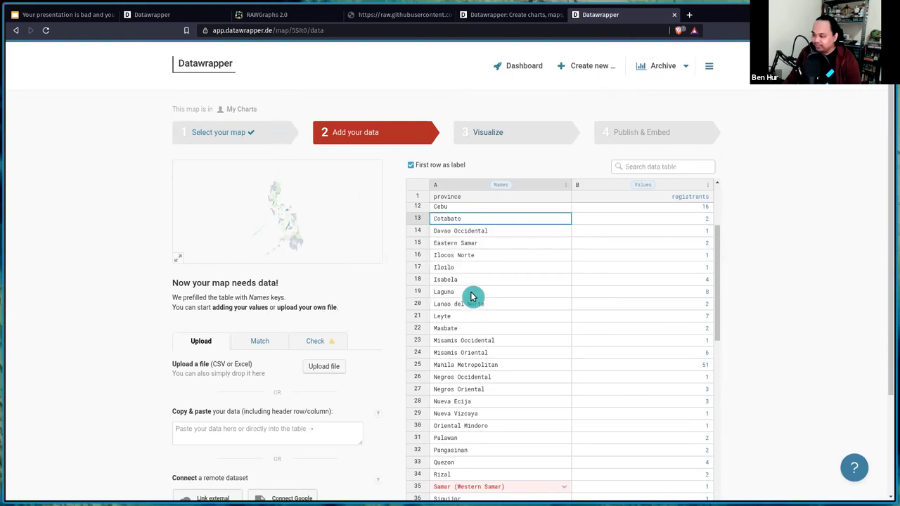
Match the flagged "Samar (Western Samar)" row to the map's province name Samar and check the rest of the table.
scroll(554, 412, down, 2)
double_click(562, 441)
scroll(479, 379, down, 6)
scroll(477, 394, down, 8)
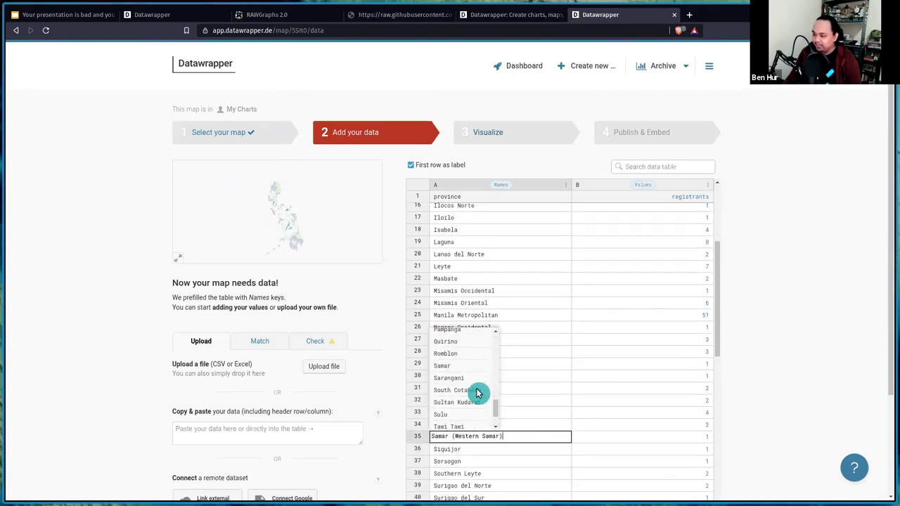
click(457, 352)
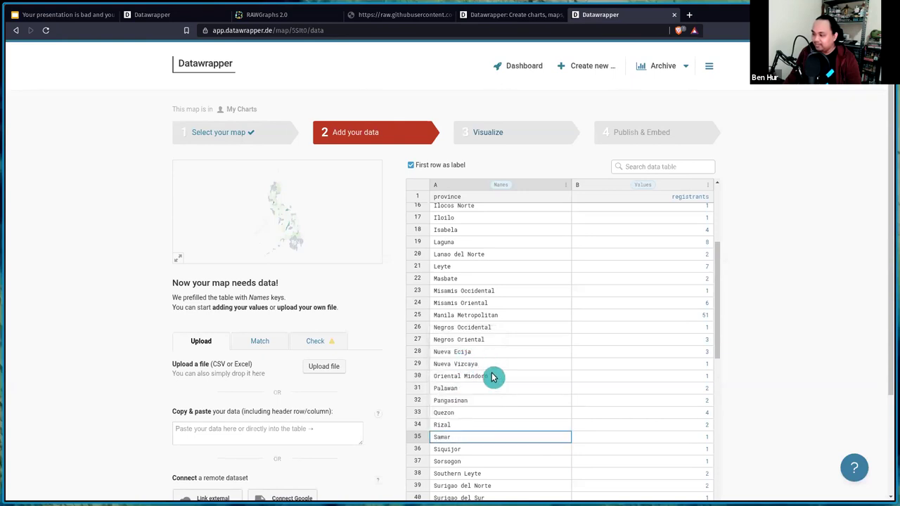
scroll(504, 393, down, 4)
scroll(513, 367, up, 7)
scroll(513, 367, up, 2)
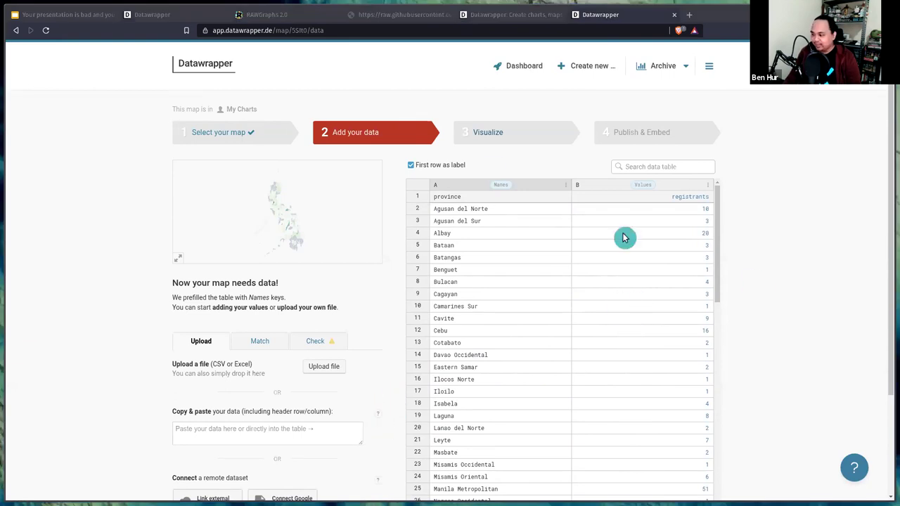
Review the imported data and match it to the map with province as the names column and registrants as the values column.
scroll(503, 273, down, 4)
scroll(162, 315, down, 2)
scroll(162, 316, up, 2)
scroll(134, 263, down, 3)
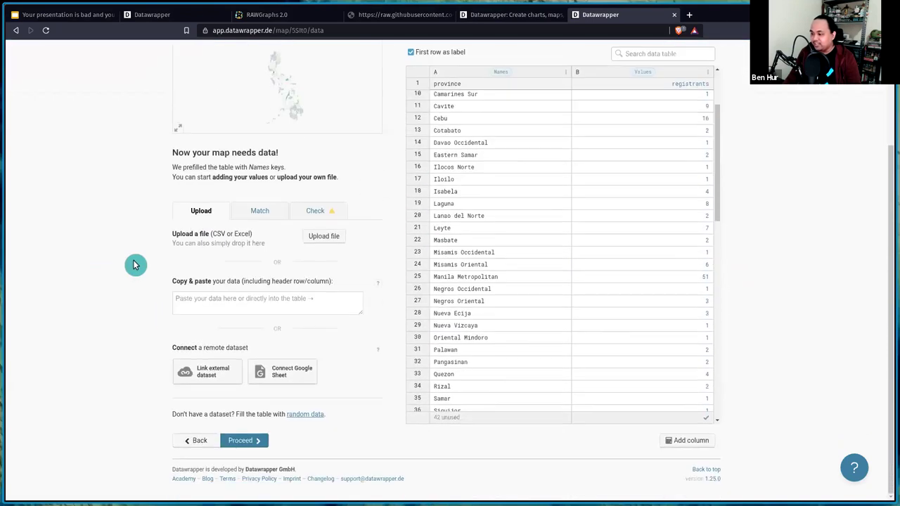
click(254, 441)
scroll(141, 245, up, 2)
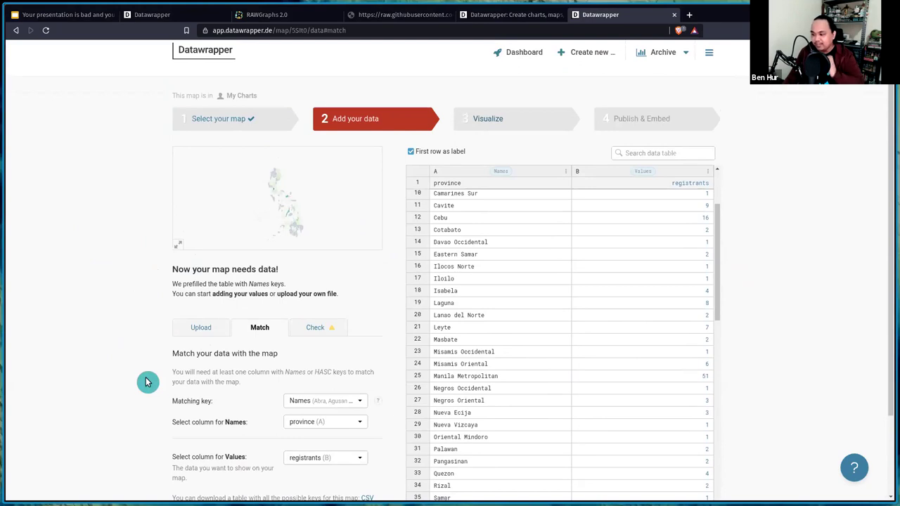
click(358, 461)
scroll(92, 357, down, 2)
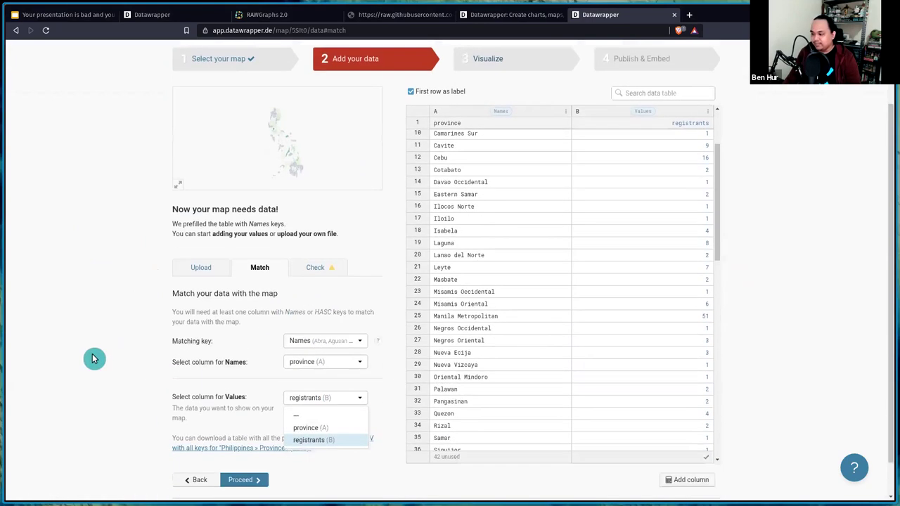
click(243, 433)
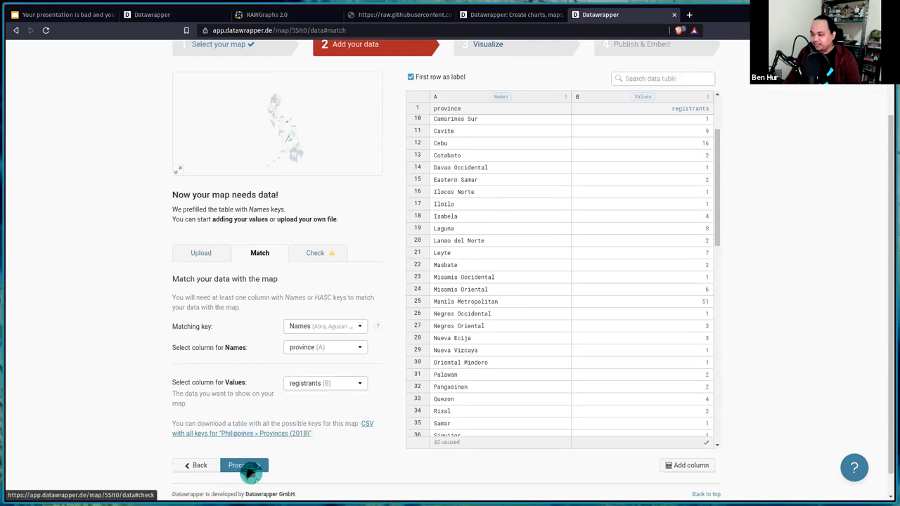
Pass the data check, continue to the map's visualization settings and make the map zoomable.
click(241, 466)
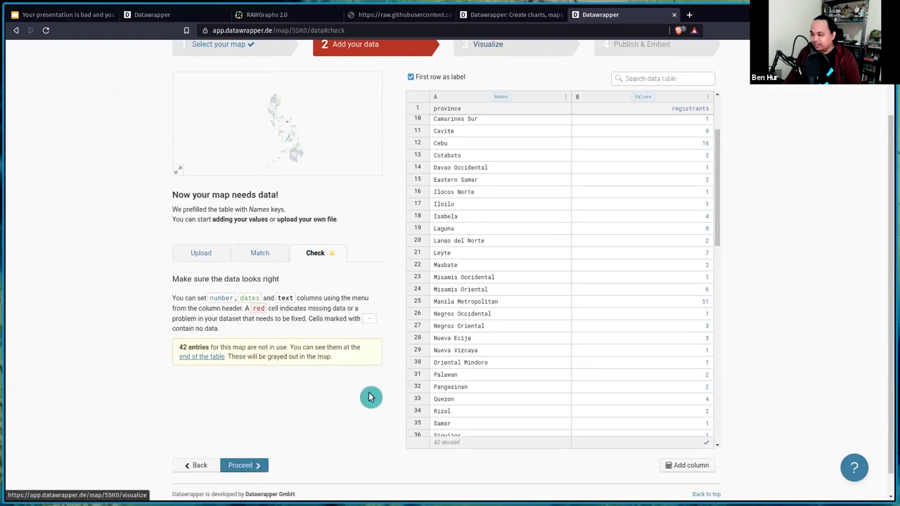
click(243, 465)
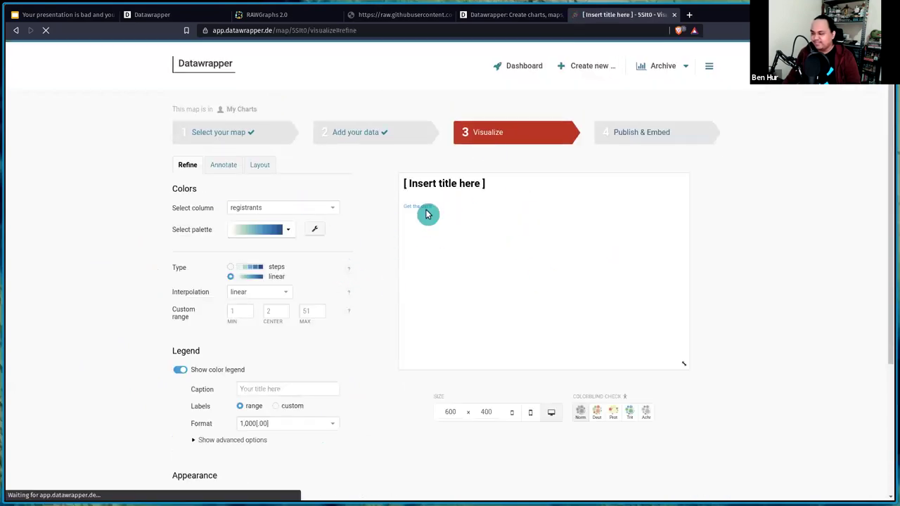
scroll(283, 396, down, 1)
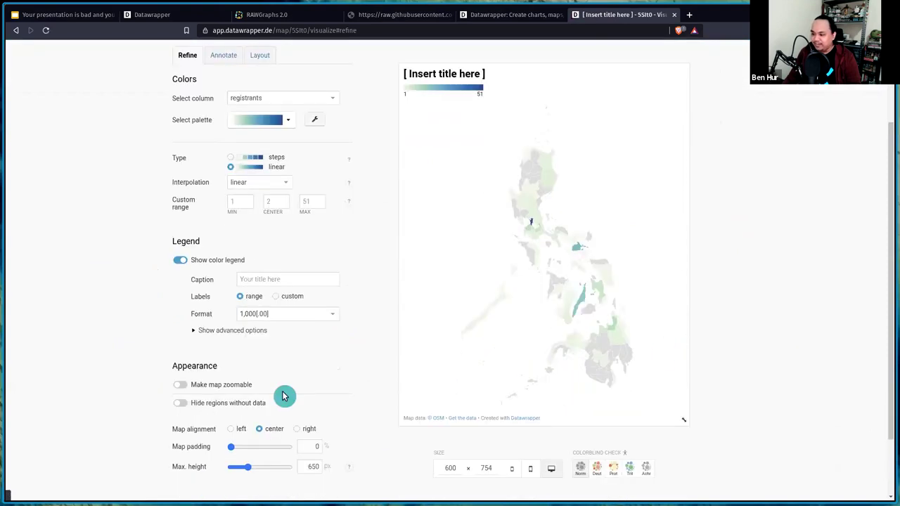
click(182, 373)
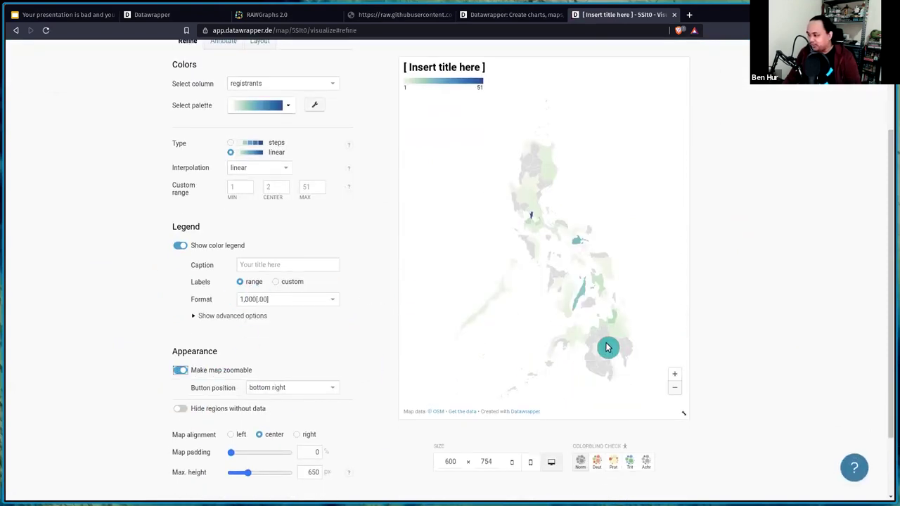
scroll(578, 217, up, 1)
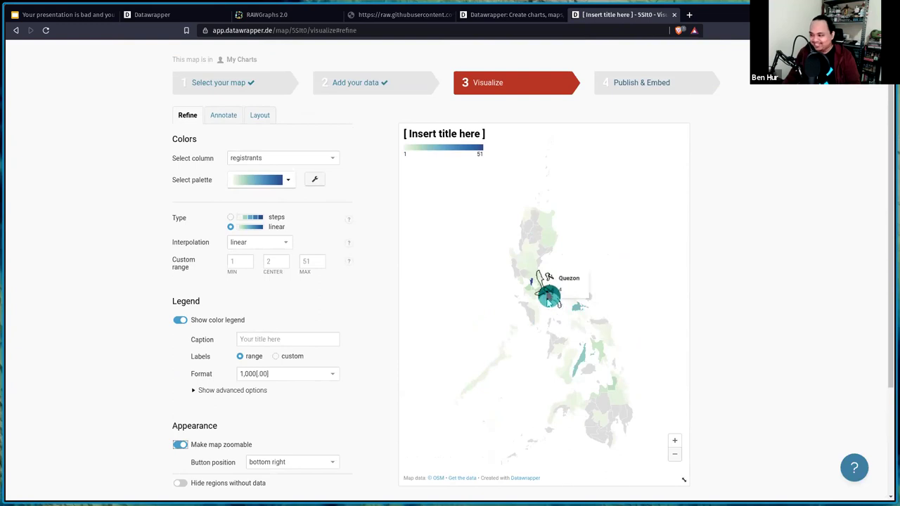
Open the existing map "Saan galing ang mga naki-Pista?" from the dashboard and widen its preview to about 807 px.
click(179, 14)
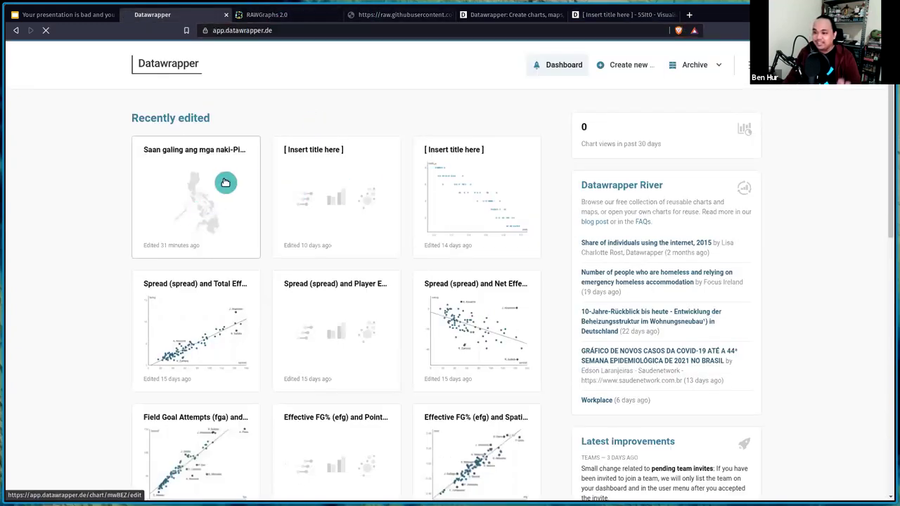
click(510, 178)
click(211, 176)
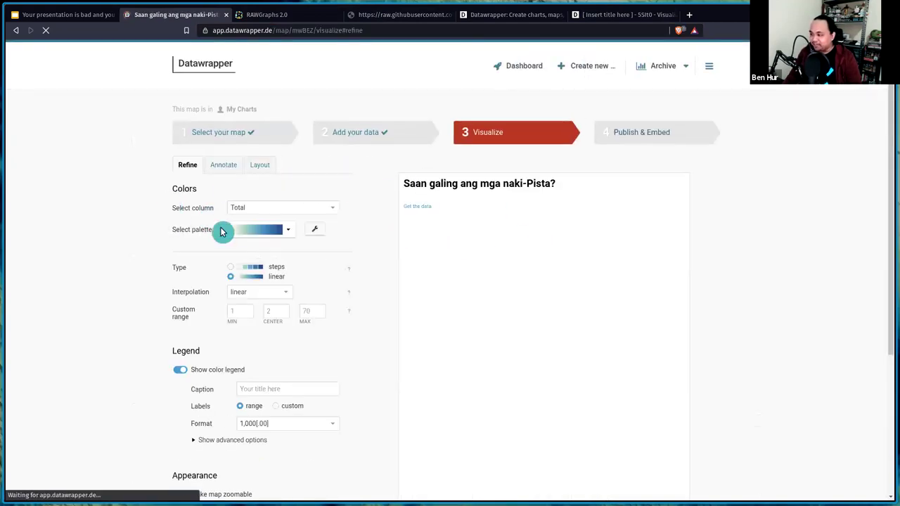
scroll(182, 232, down, 2)
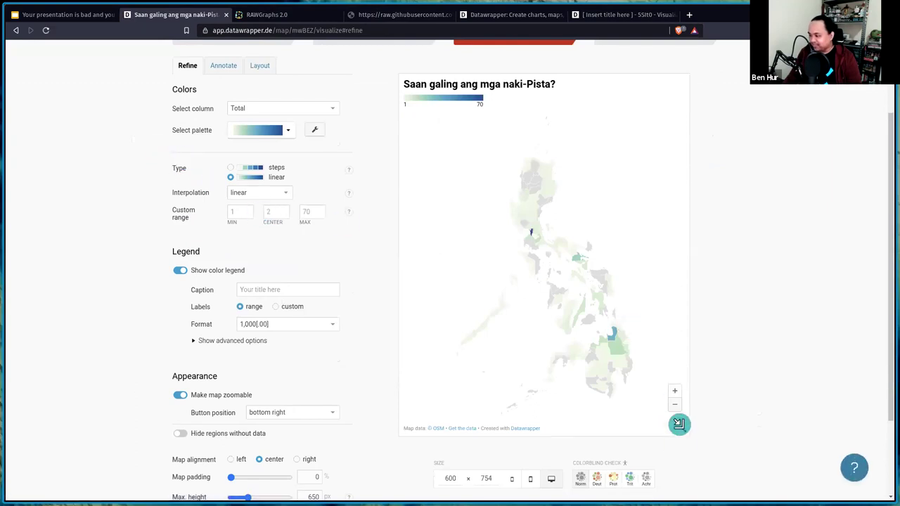
drag(682, 429, 743, 473)
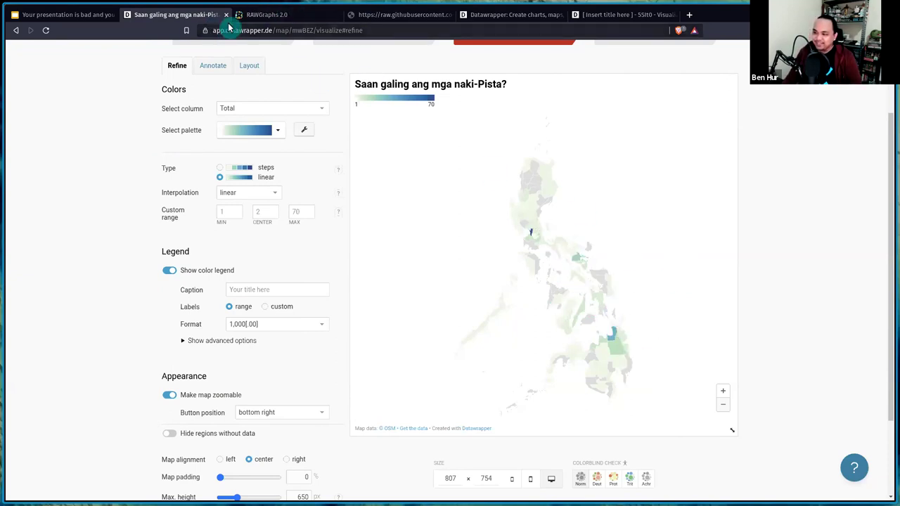
Create a new chart from the copied table of registrants by age_range and pronoun.
scroll(138, 119, up, 2)
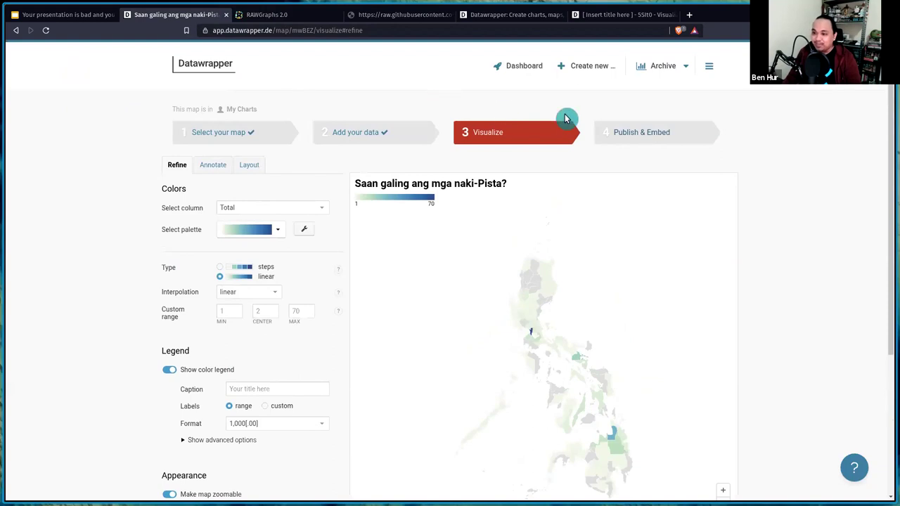
click(594, 70)
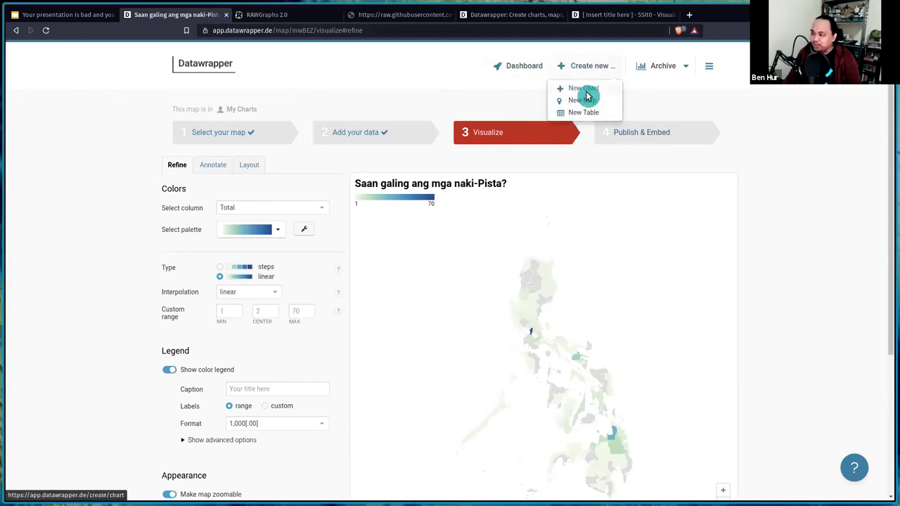
click(583, 88)
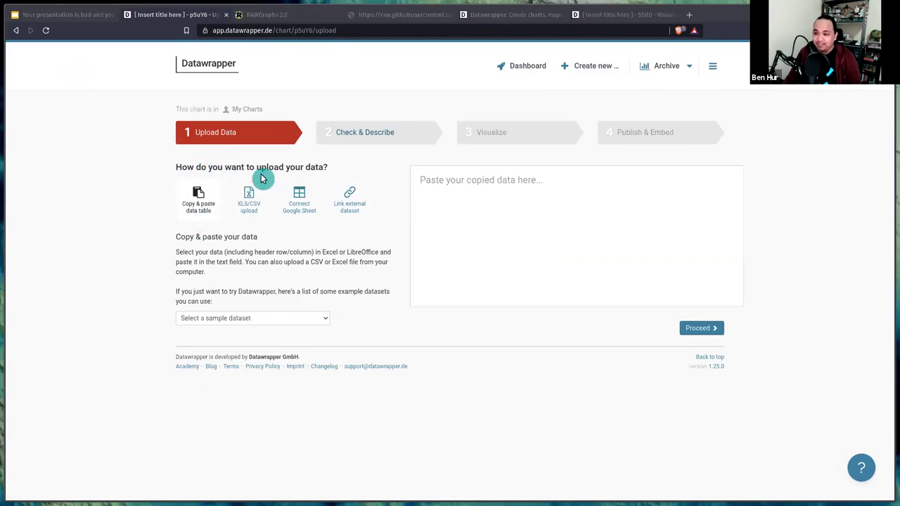
click(506, 192)
key(ctrl+v)
click(697, 313)
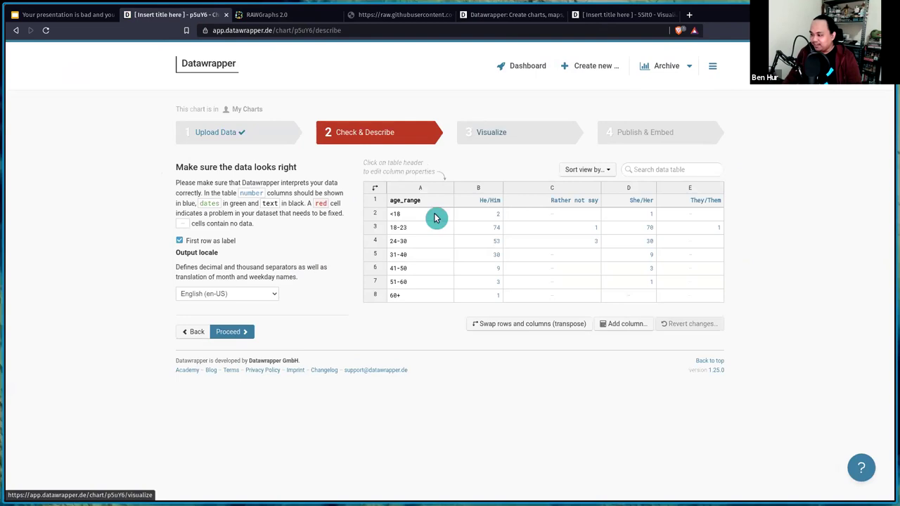
Accept the checked data, visualize it as Split Bars and set the chart width to 900 px.
click(239, 335)
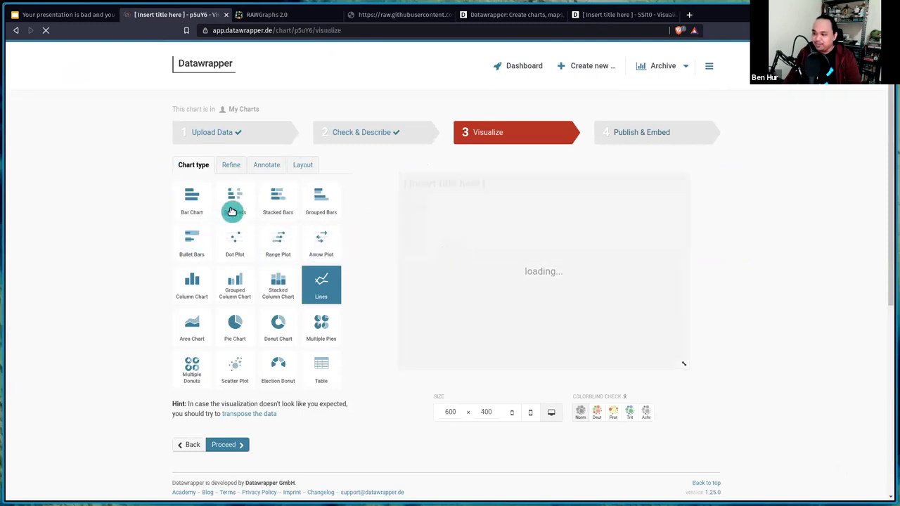
click(240, 202)
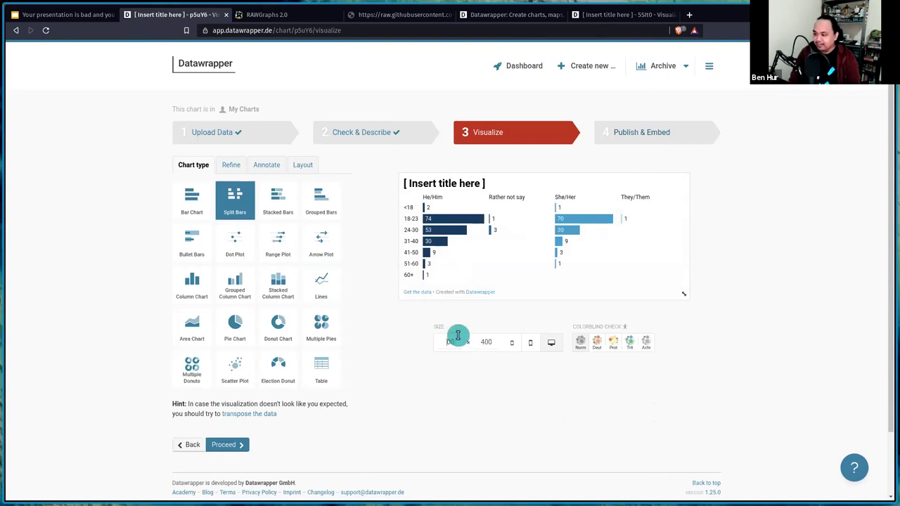
text(2515)
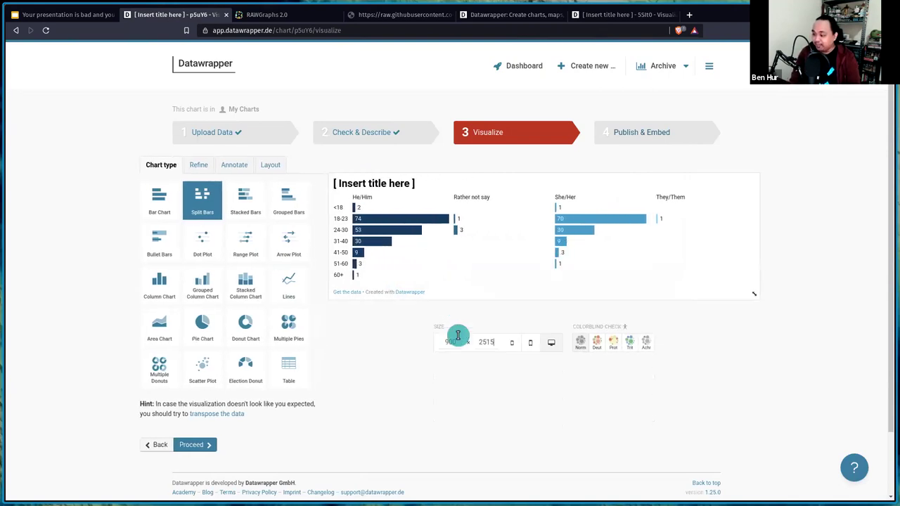
key(Tab)
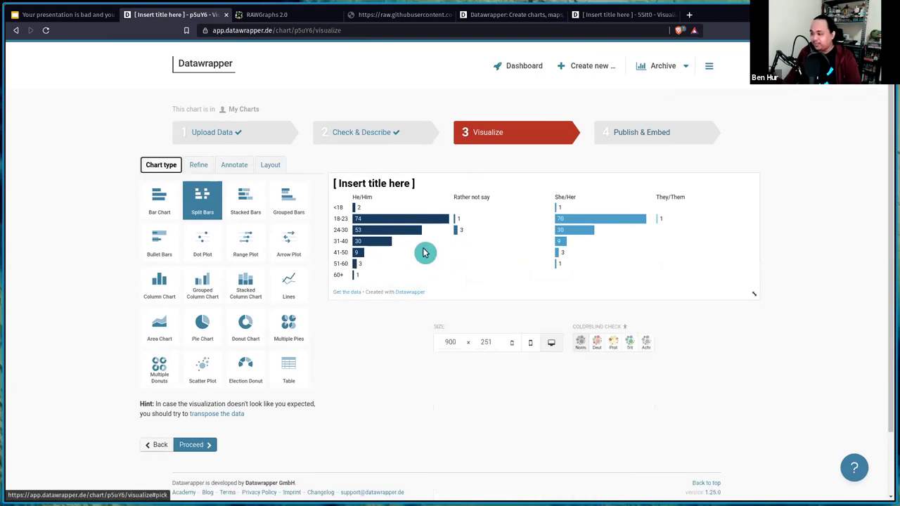
click(486, 343)
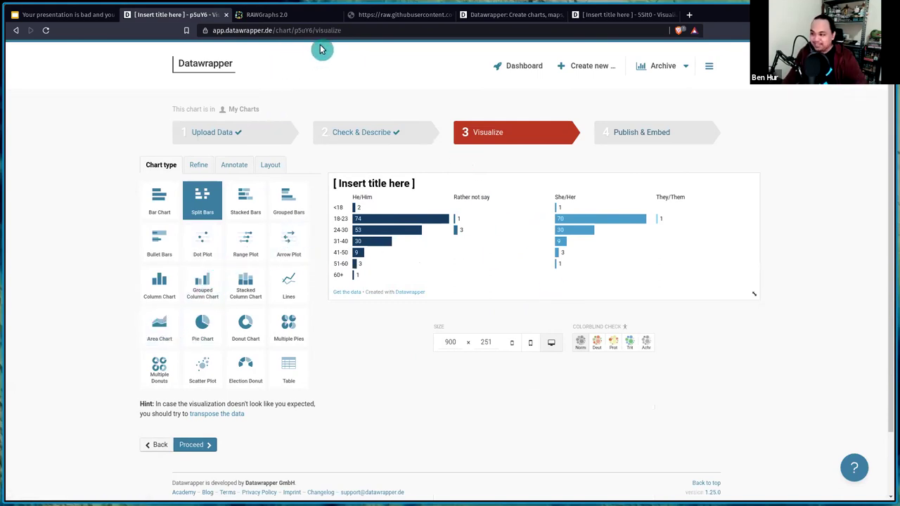
Switch to RAWGraphs and open its rawgraphs.io homepage in a new browser tab.
click(281, 15)
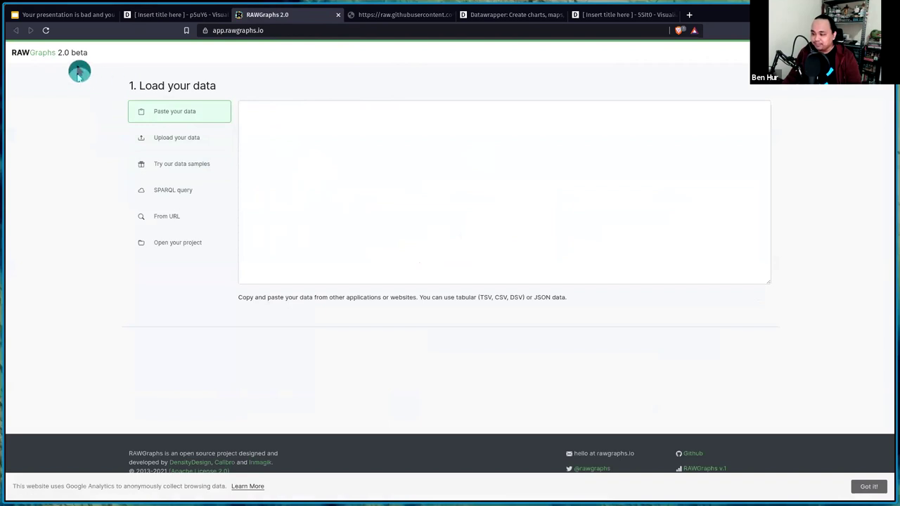
drag(225, 31, 315, 32)
key(ctrl+c)
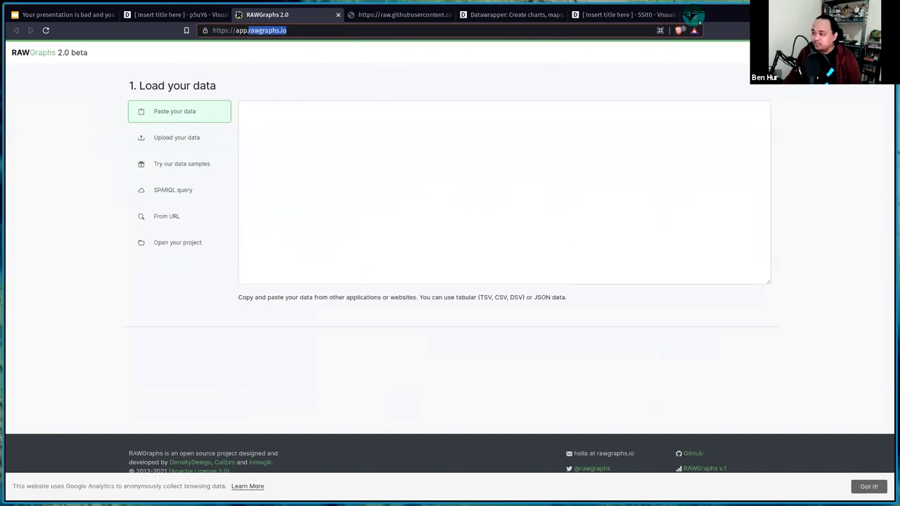
click(692, 14)
key(ctrl+v)
key(Return)
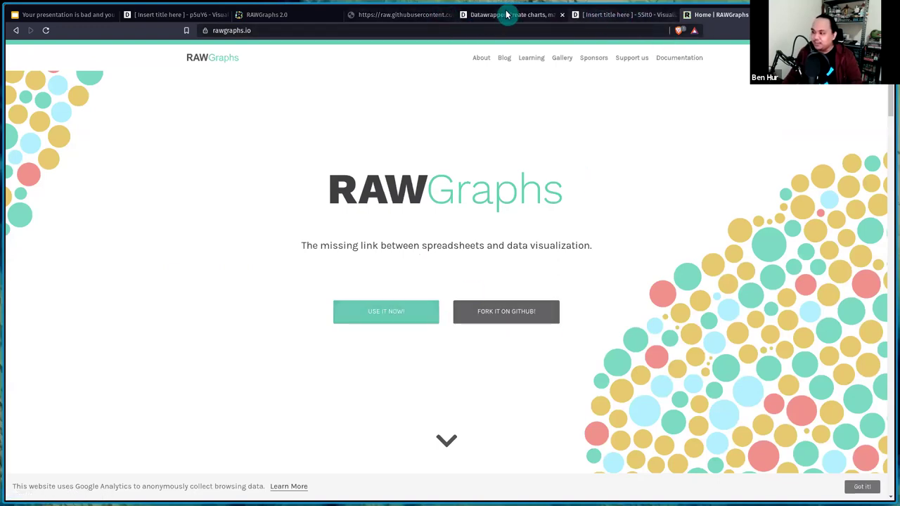
Load the uaap-season81 basketball shot data into RAWGraphs from its raw.githubusercontent.com URL.
click(280, 15)
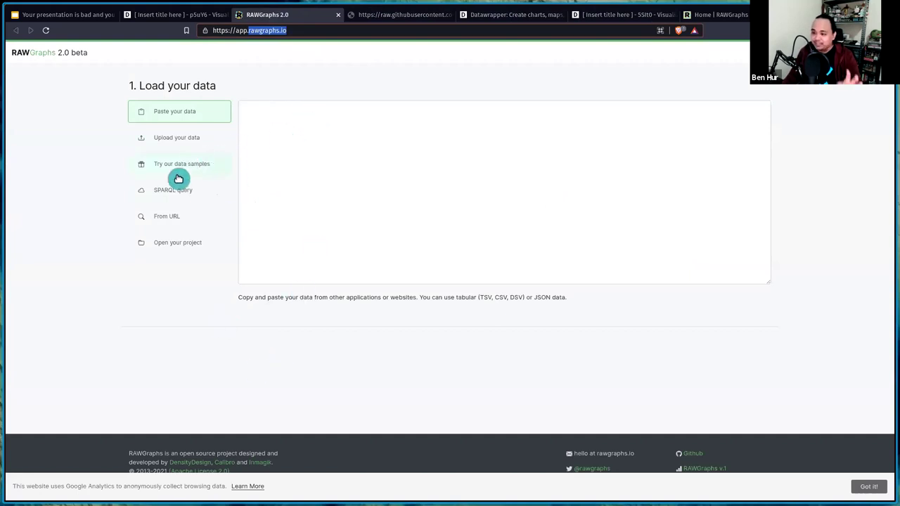
click(178, 222)
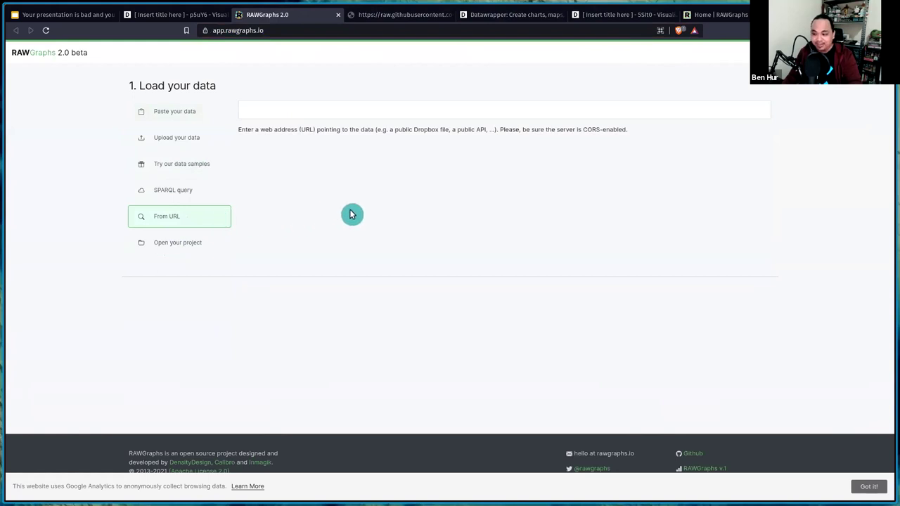
click(369, 14)
click(368, 30)
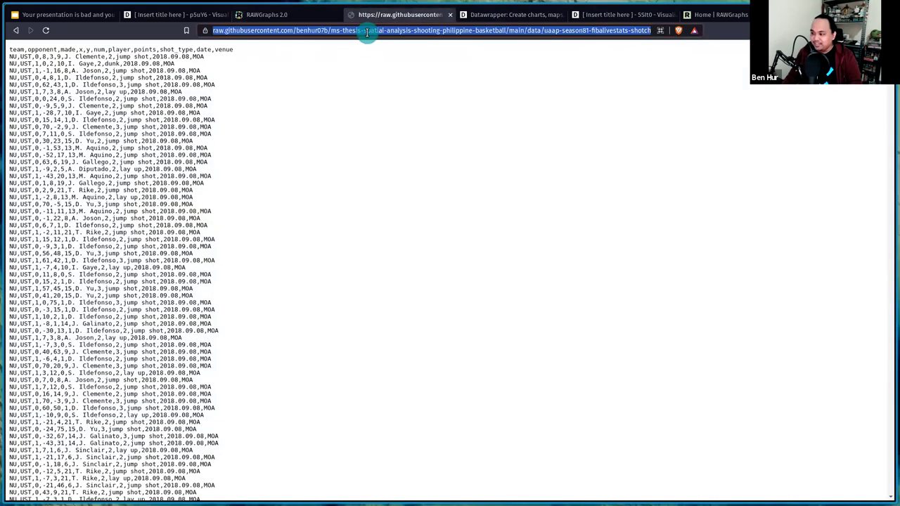
click(274, 14)
click(324, 105)
key(ctrl+v)
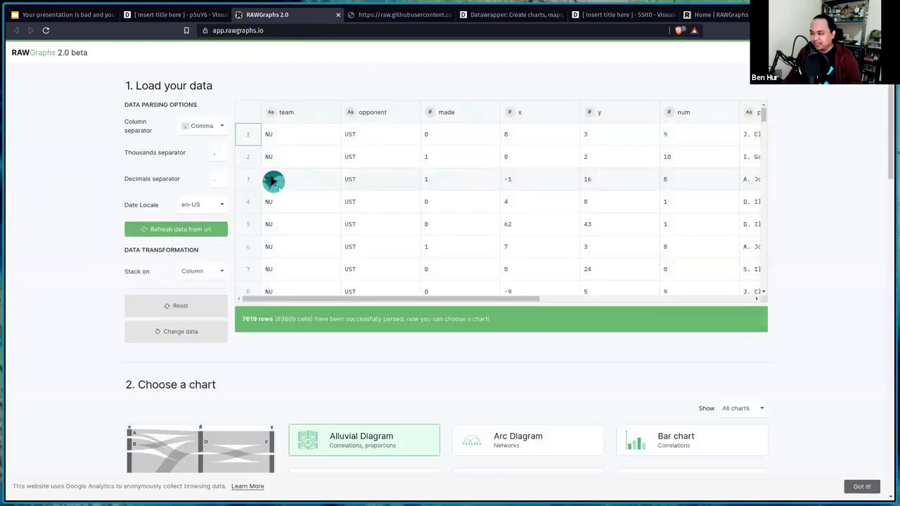
Choose Hexagonal binning as the chart type and go to its X Axis and Y Axis mapping.
scroll(117, 215, down, 5)
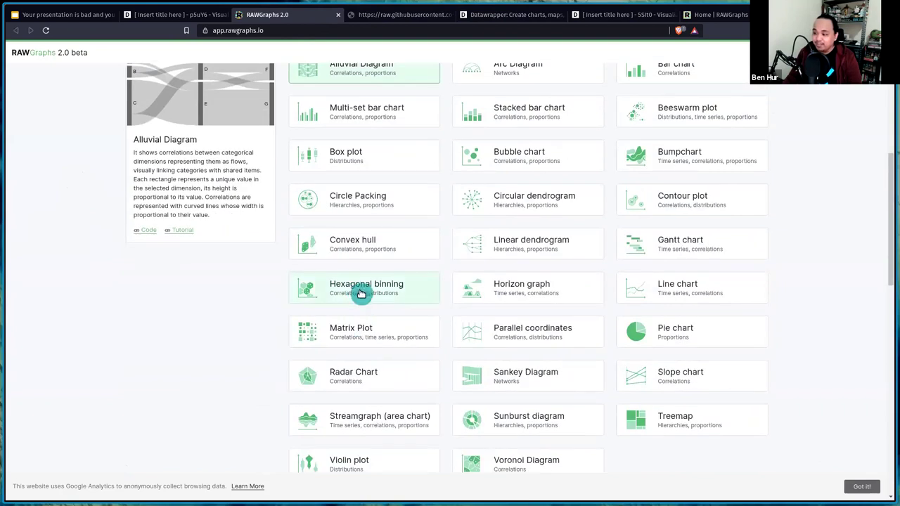
click(360, 291)
scroll(78, 229, down, 3)
scroll(82, 217, down, 4)
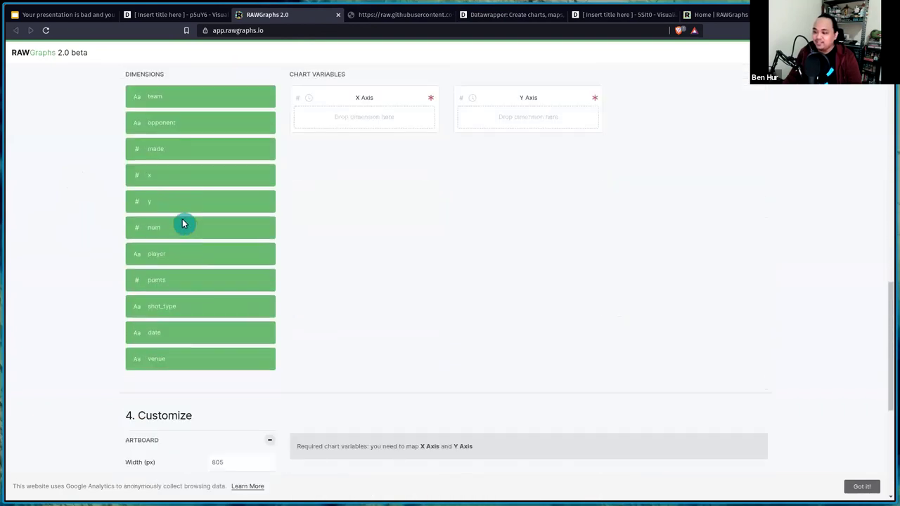
Look over the available chart types and the category options for filtering them.
scroll(183, 223, up, 4)
scroll(104, 173, up, 3)
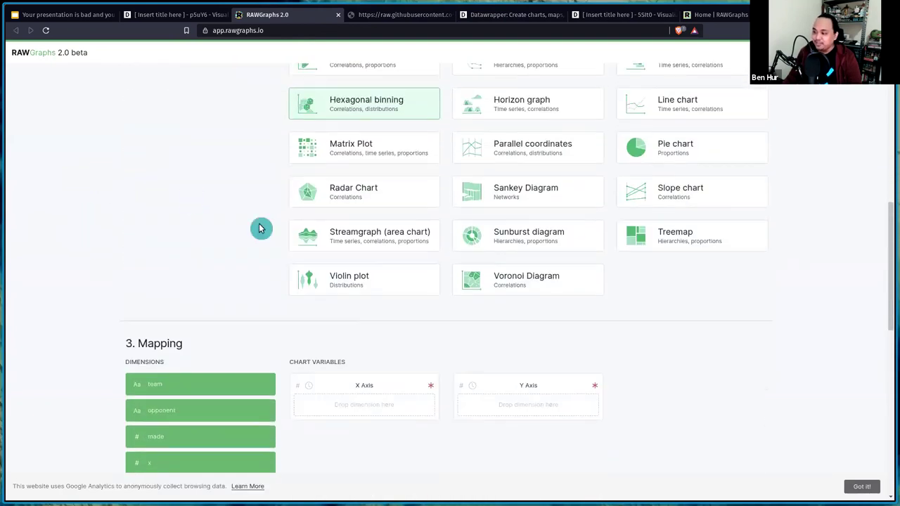
scroll(653, 232, up, 1)
scroll(351, 371, up, 1)
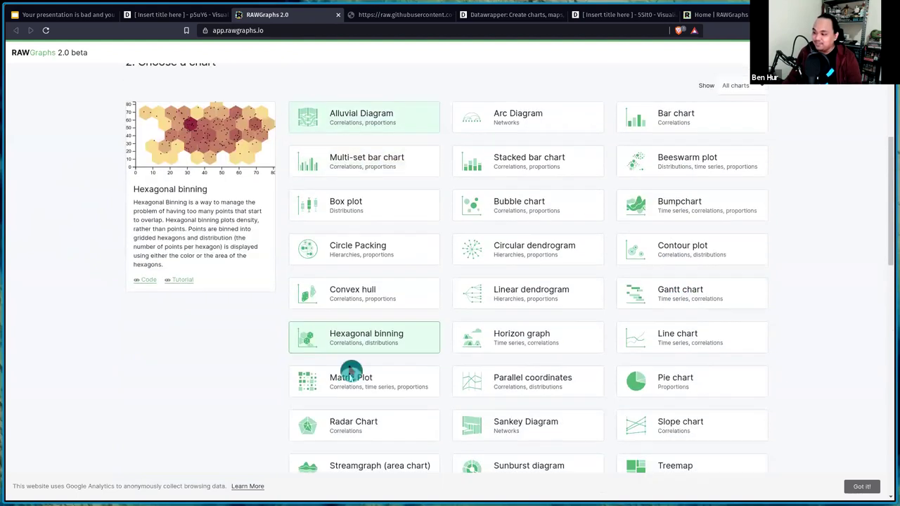
scroll(682, 150, down, 3)
scroll(765, 133, up, 3)
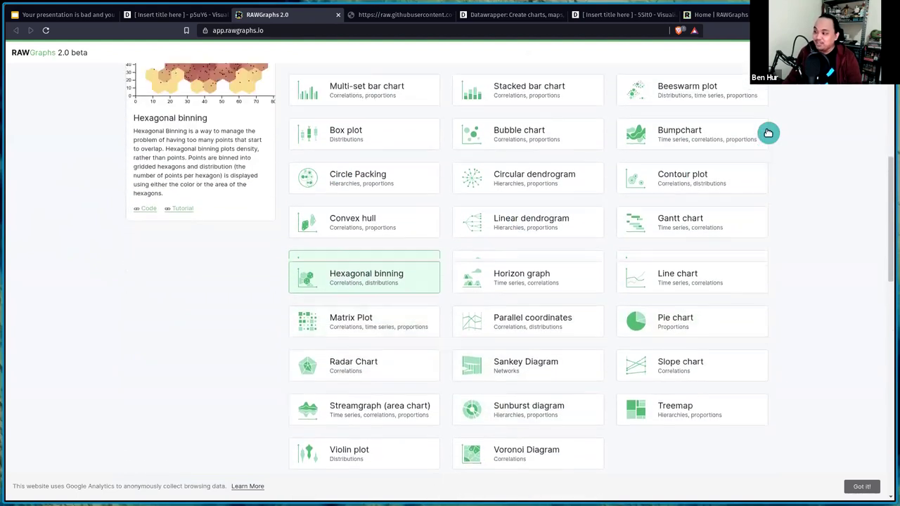
scroll(764, 115, up, 1)
click(745, 110)
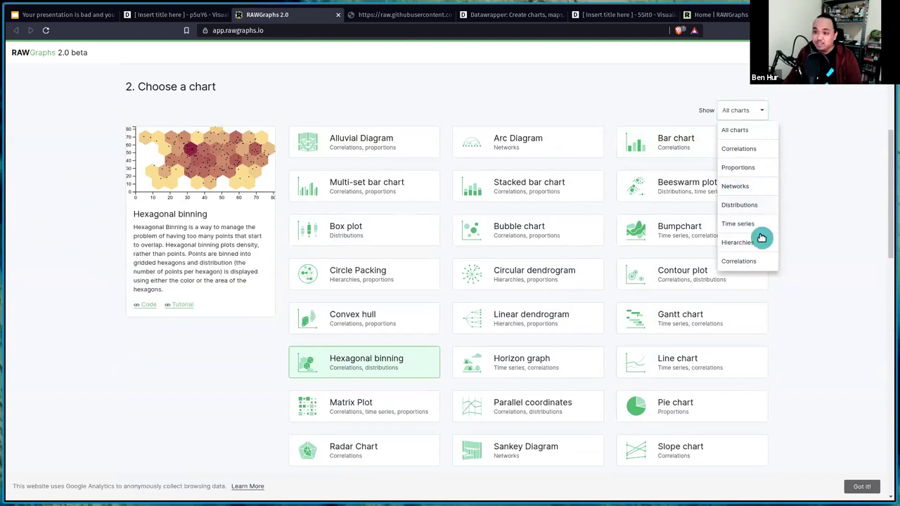
click(838, 197)
Map the x dimension to the X Axis and the y dimension to the Y Axis.
scroll(211, 232, down, 10)
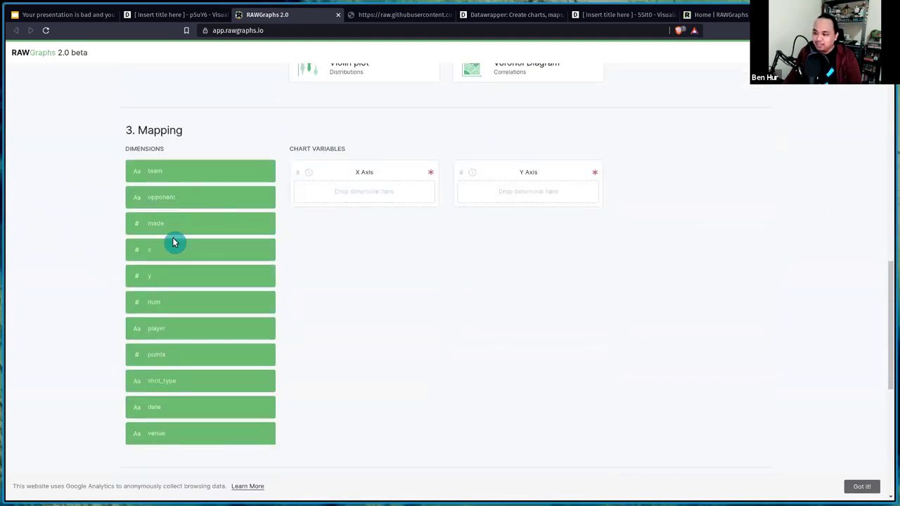
drag(215, 246, 362, 193)
drag(182, 282, 478, 213)
Set the chart's artboard size to 800 px wide and 800 px high.
scroll(436, 281, down, 5)
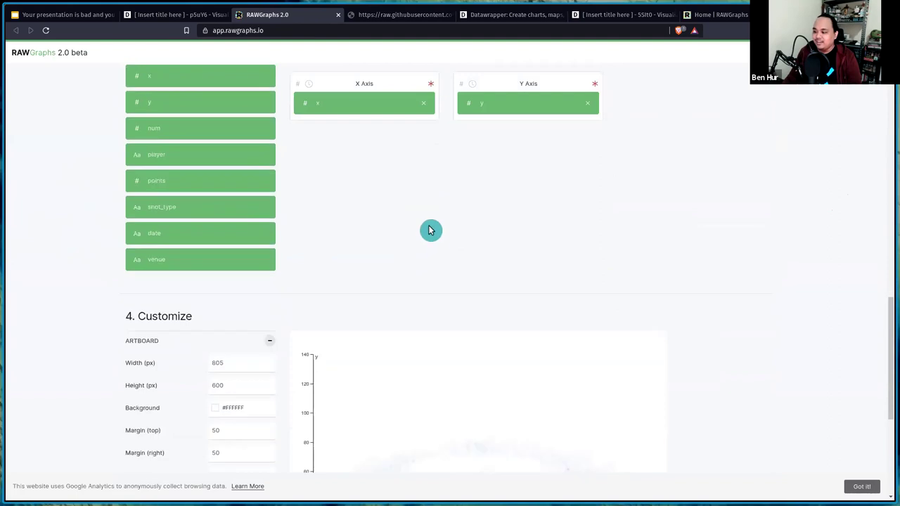
scroll(457, 205, down, 1)
click(227, 171)
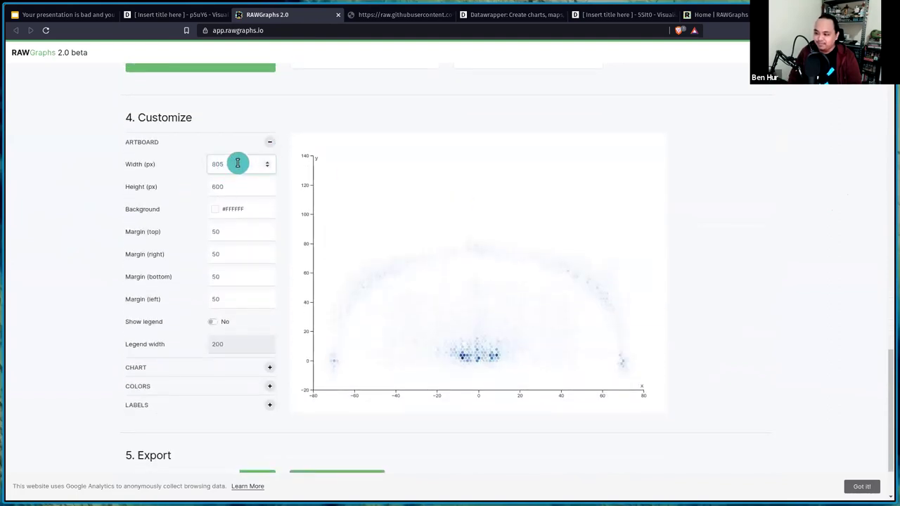
text(0)
key(Tab)
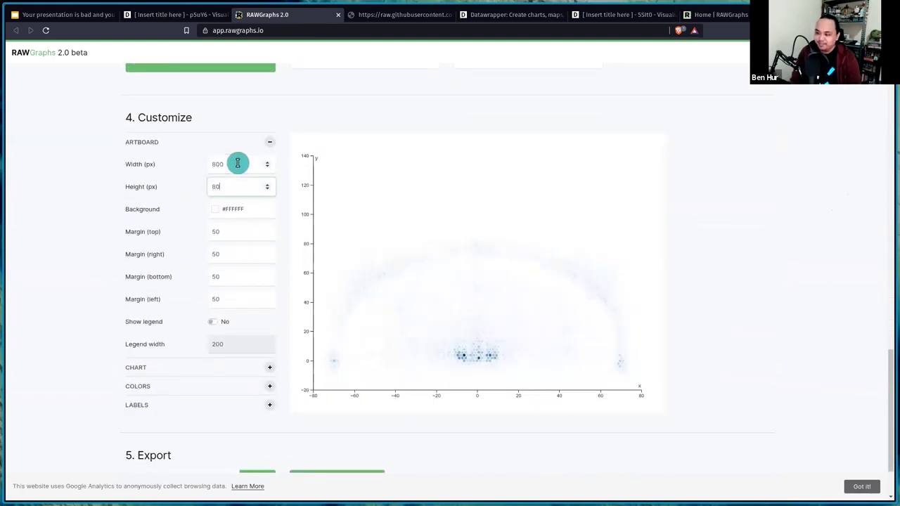
text(800)
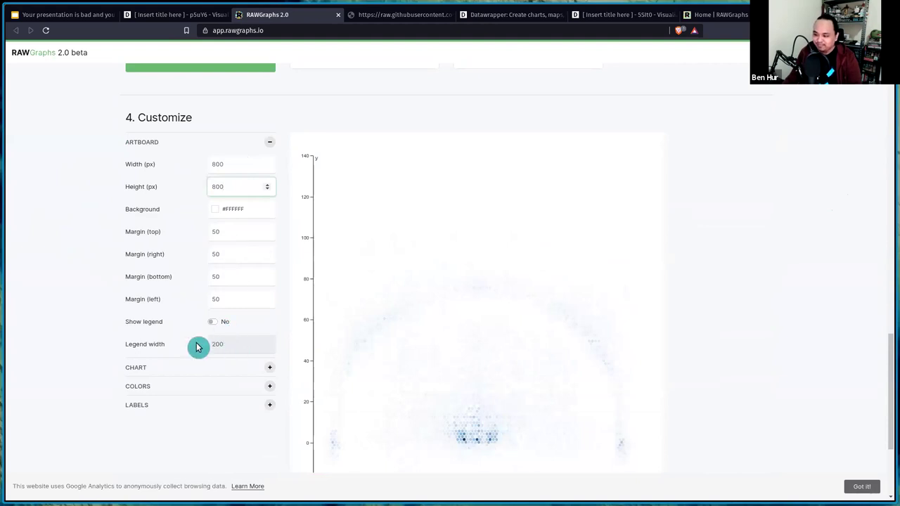
Set the hexagon bin diameter to 25 and turn on scaling of the hexagons' area.
click(267, 370)
scroll(45, 297, down, 2)
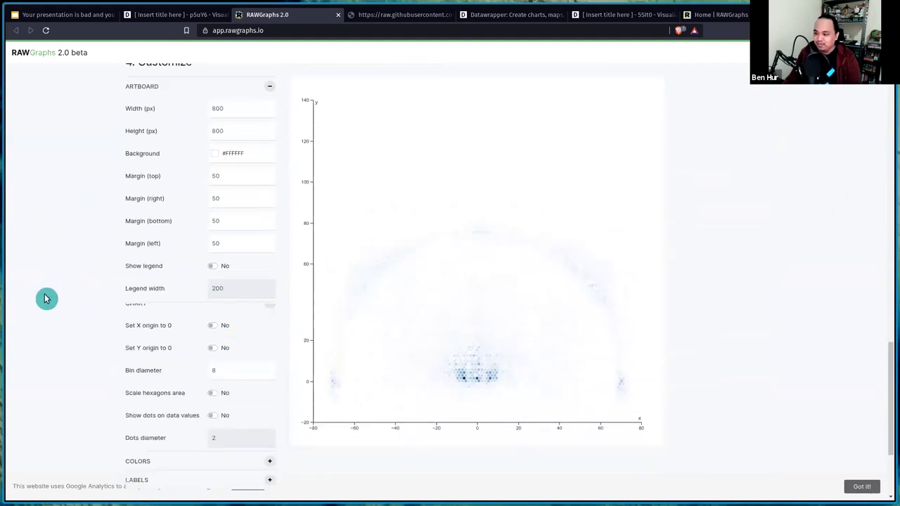
click(213, 333)
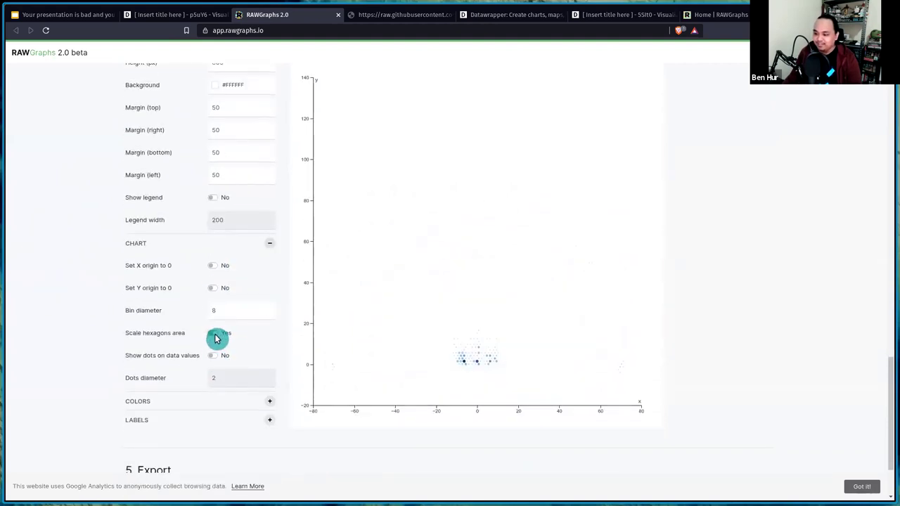
text(0)
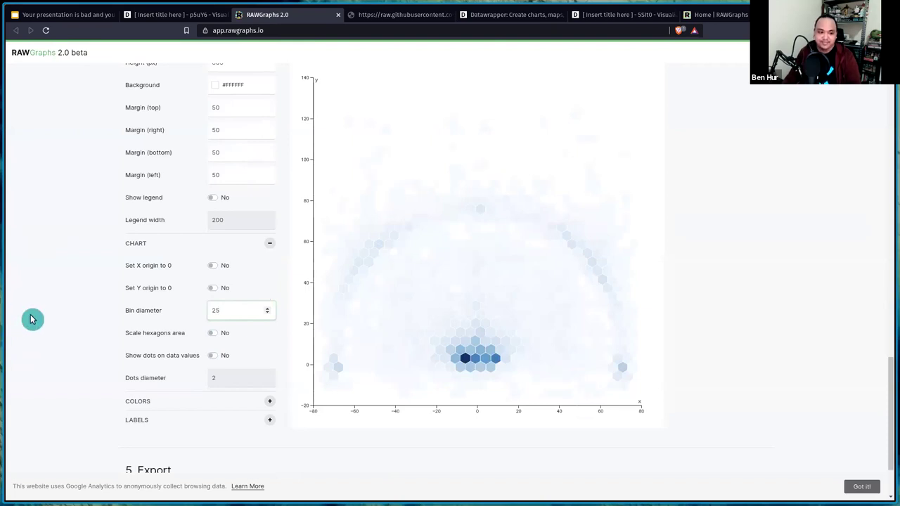
click(548, 324)
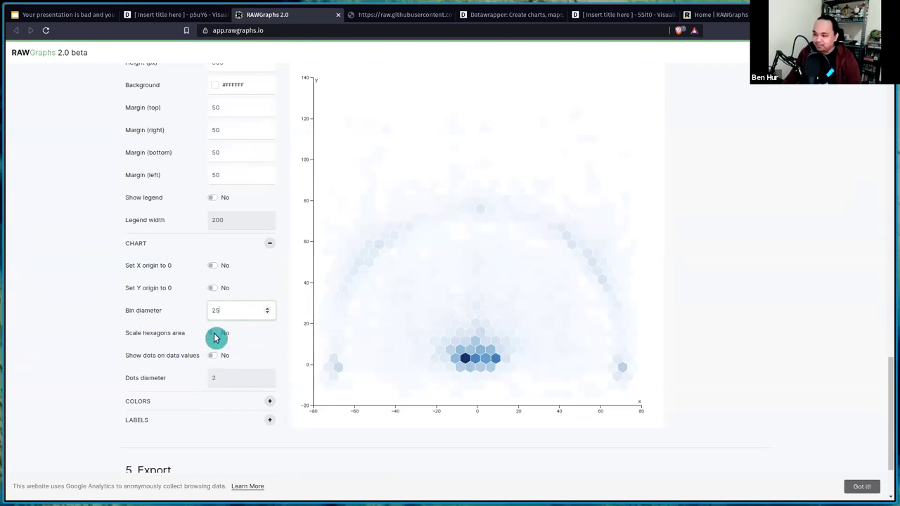
Try showing count labels on the hexagons.
click(270, 420)
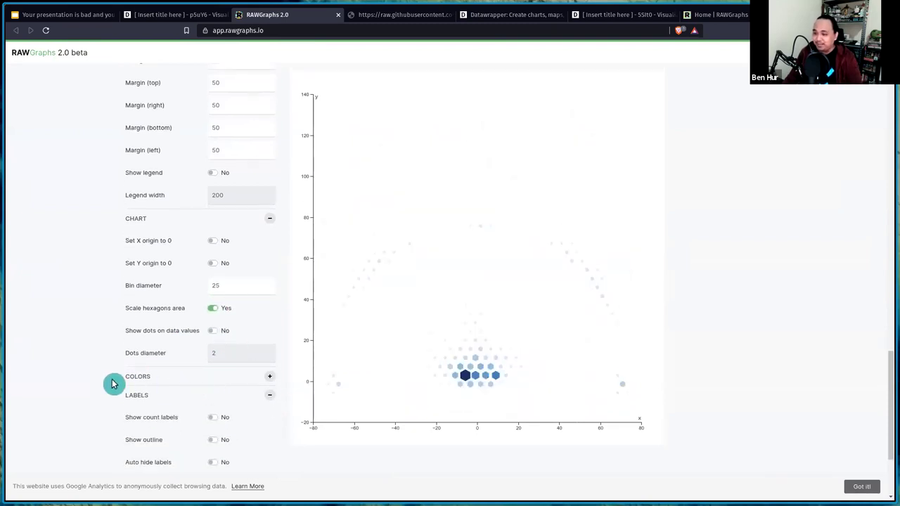
scroll(93, 391, down, 2)
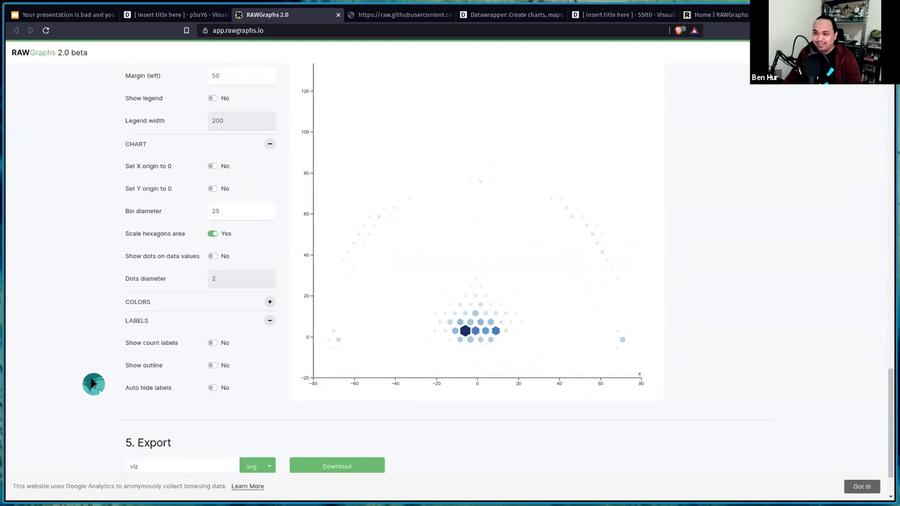
click(215, 344)
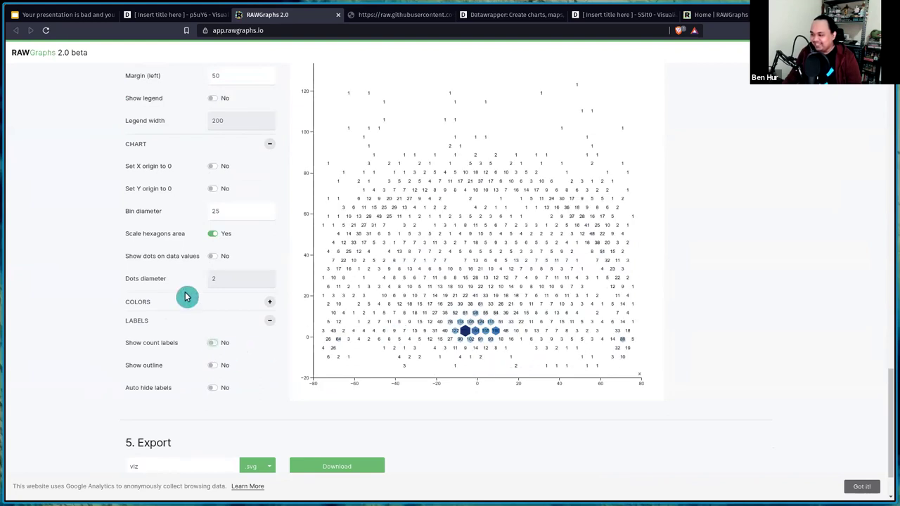
Reset the loaded shot data and load the Kobe Bryant shots data sample instead.
scroll(148, 263, up, 8)
scroll(514, 323, down, 3)
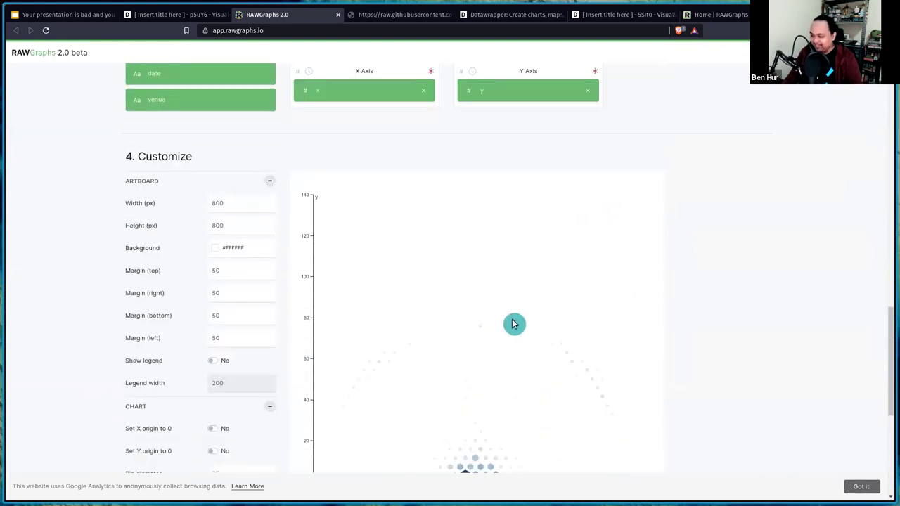
scroll(271, 249, up, 13)
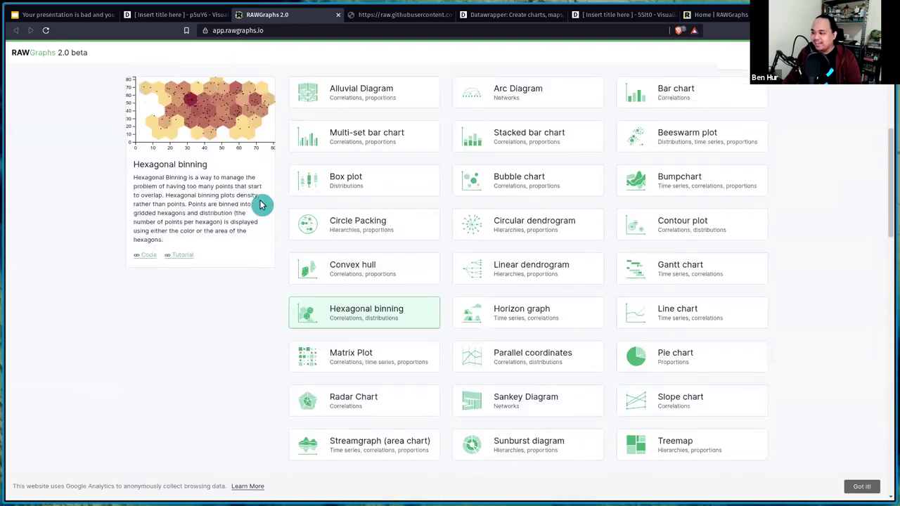
scroll(194, 251, up, 5)
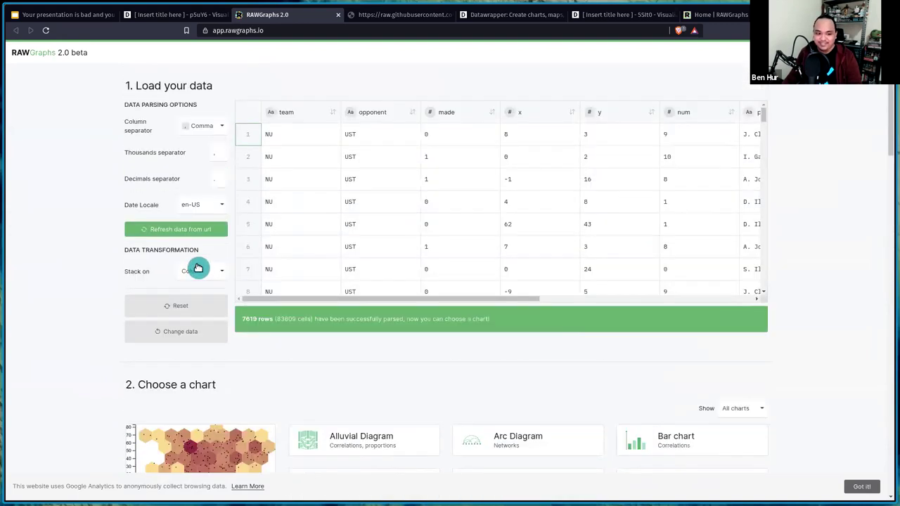
click(183, 307)
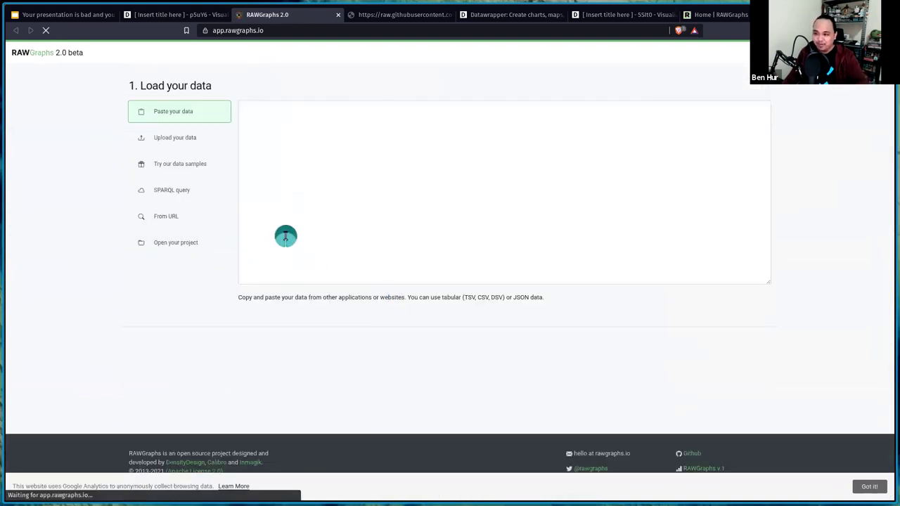
click(188, 173)
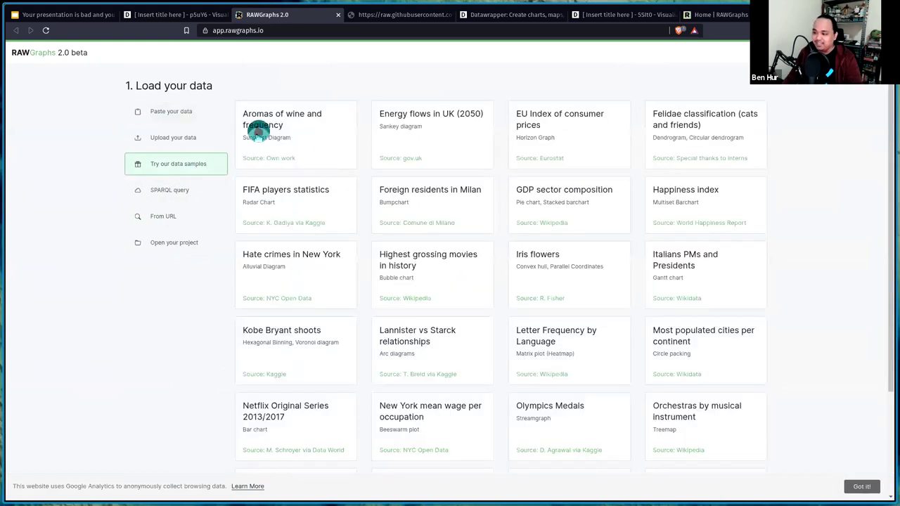
scroll(286, 258, down, 1)
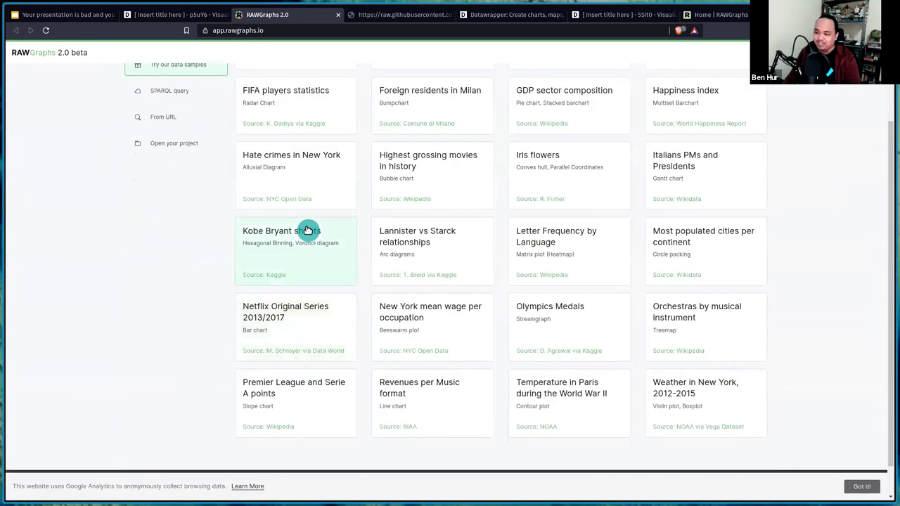
click(286, 258)
Look through the sample's data table, chart types and mapping dimensions, and return to the presentation slides.
scroll(397, 270, down, 3)
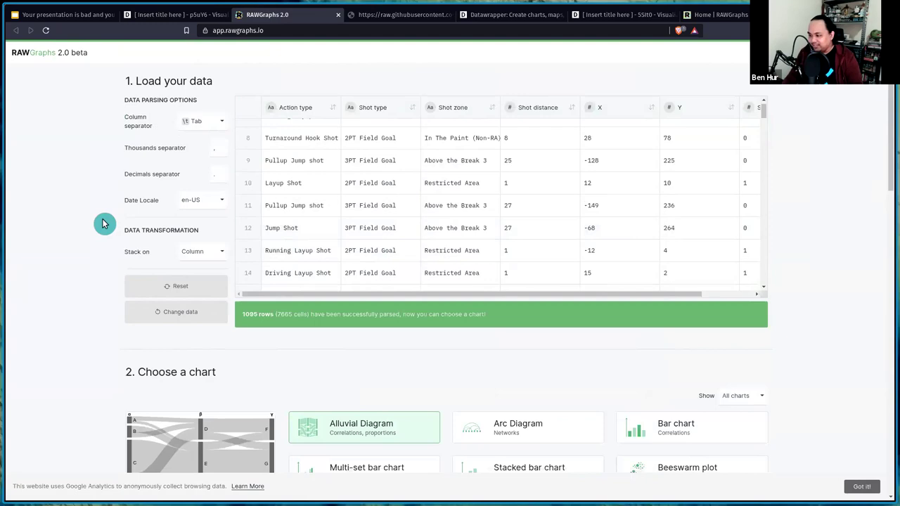
scroll(141, 247, down, 5)
scroll(366, 253, down, 4)
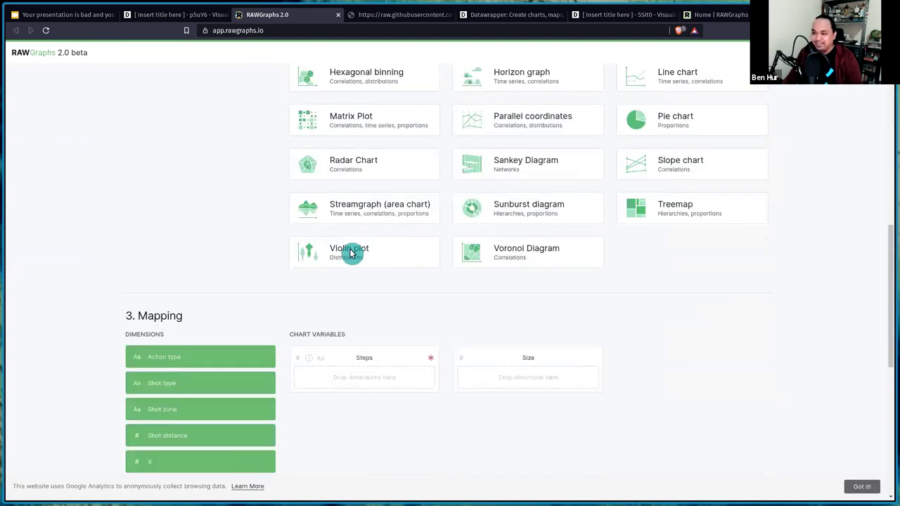
scroll(183, 190, up, 4)
scroll(102, 146, up, 5)
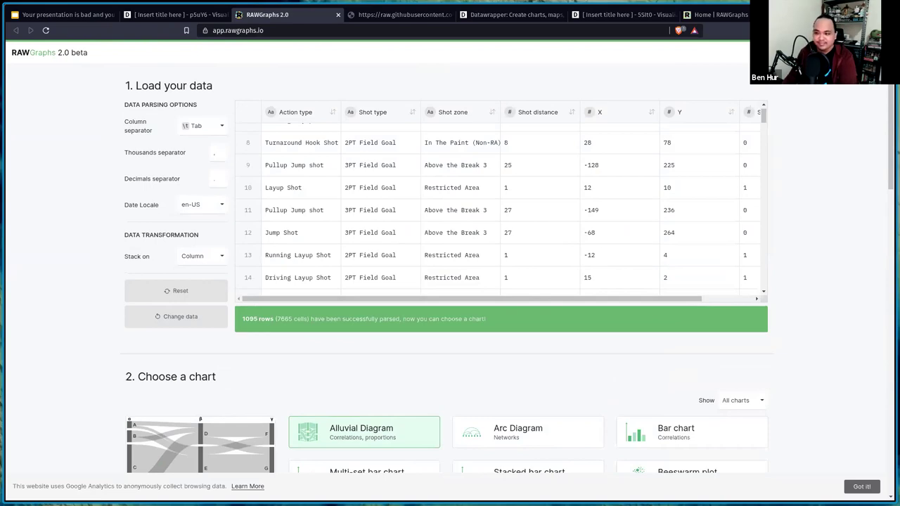
key(ctrl+1)
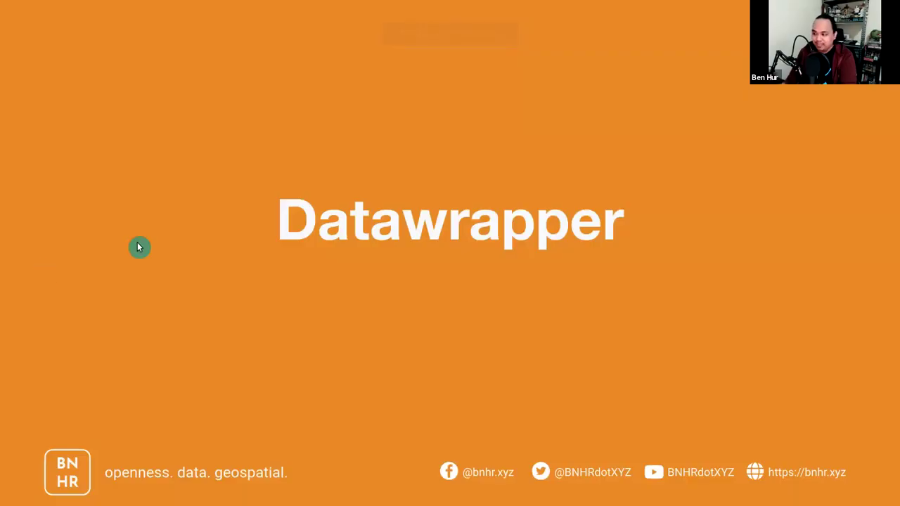